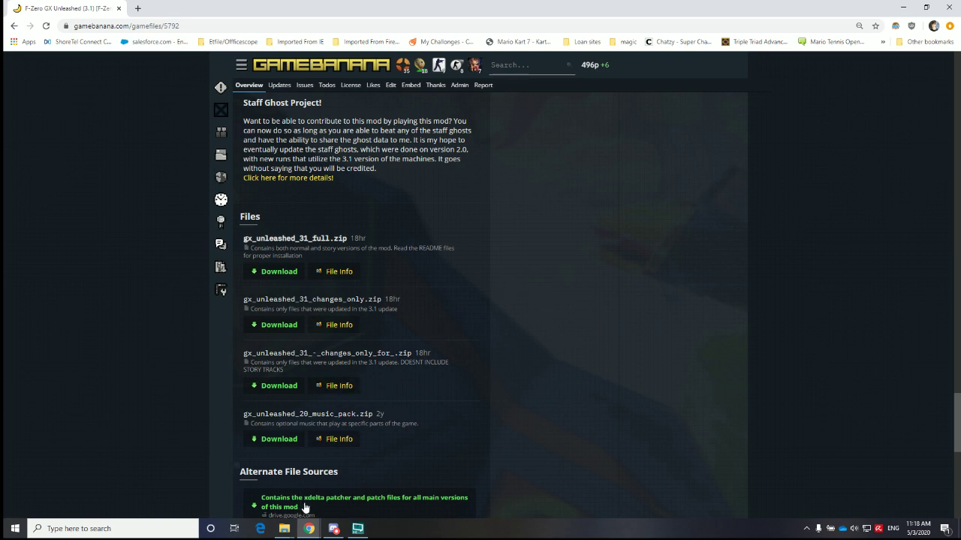
# - Bring up the gx mod isos and GX Unleashed 3.1 folder windows and check the vanilla disc images
pyautogui.moveTo(284, 528)
pyautogui.click(242, 502)
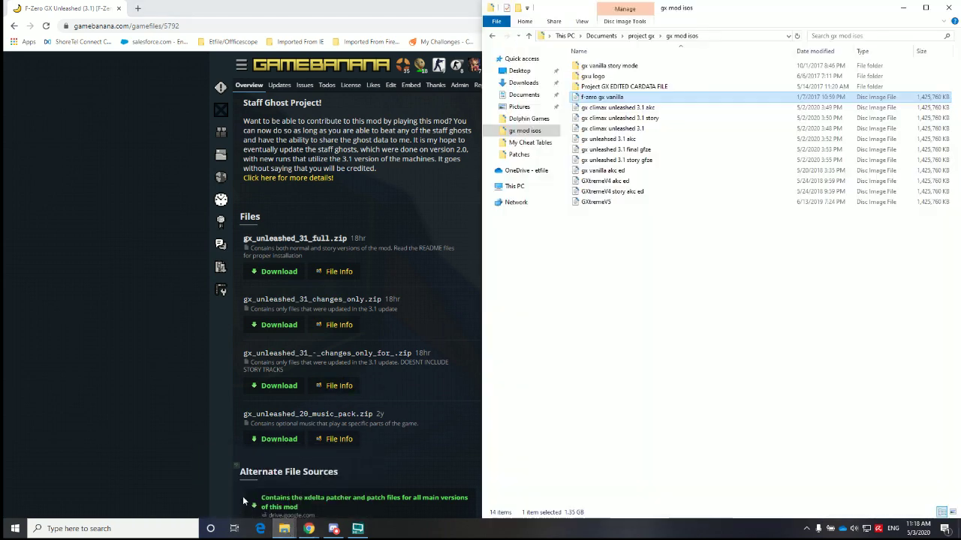
pyautogui.click(298, 492)
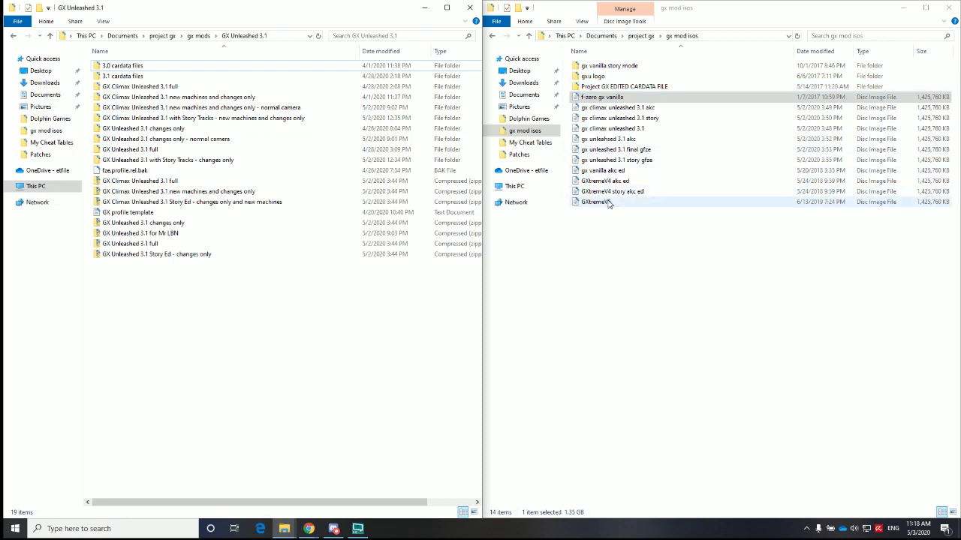
pyautogui.click(604, 171)
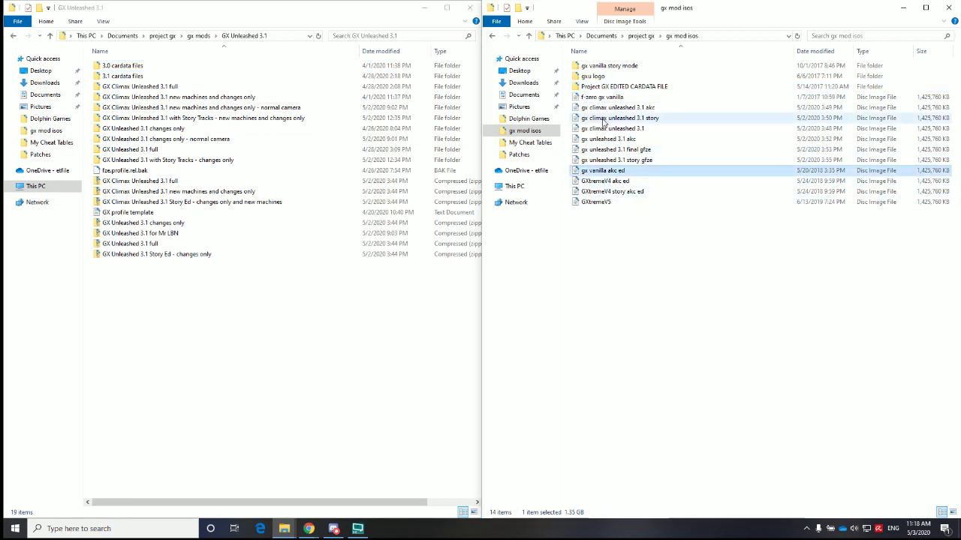
pyautogui.click(602, 98)
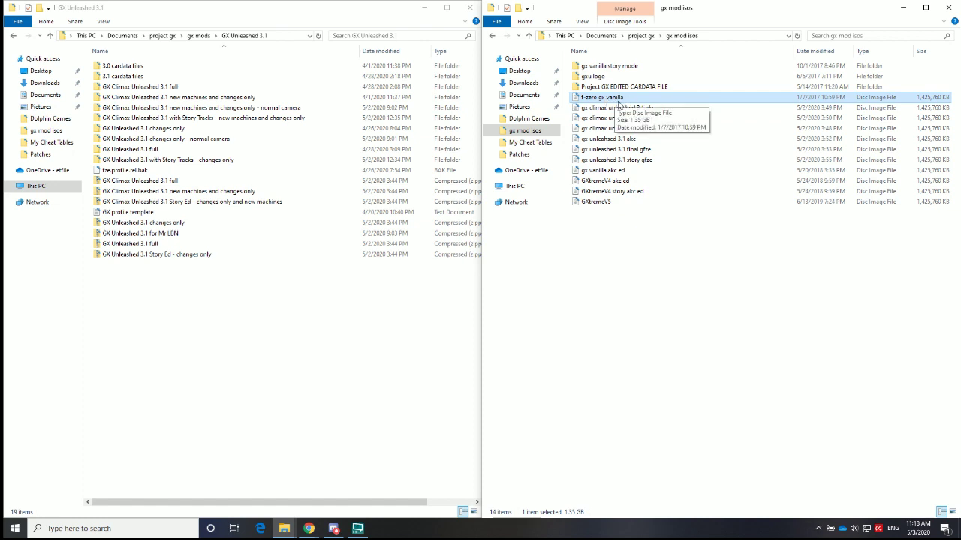
# - In the right window, browse to project gx > gx root folders > vanilla gx - Copy
pyautogui.click(564, 36)
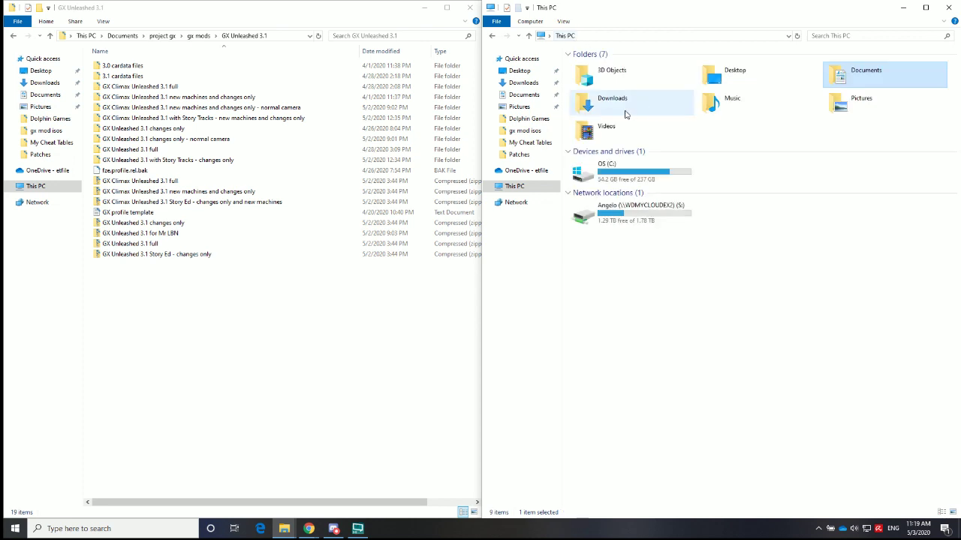
pyautogui.doubleClick(632, 178)
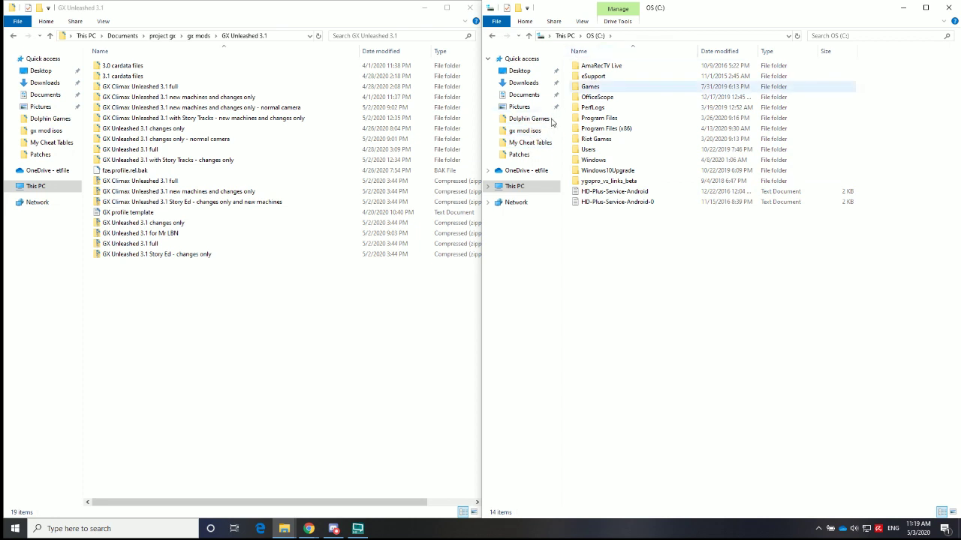
pyautogui.click(526, 130)
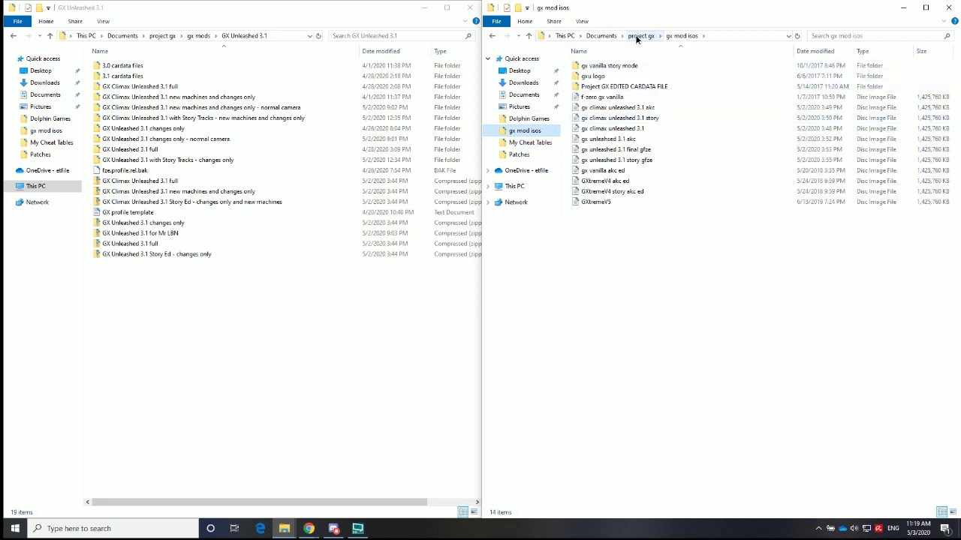
pyautogui.click(640, 36)
pyautogui.click(605, 130)
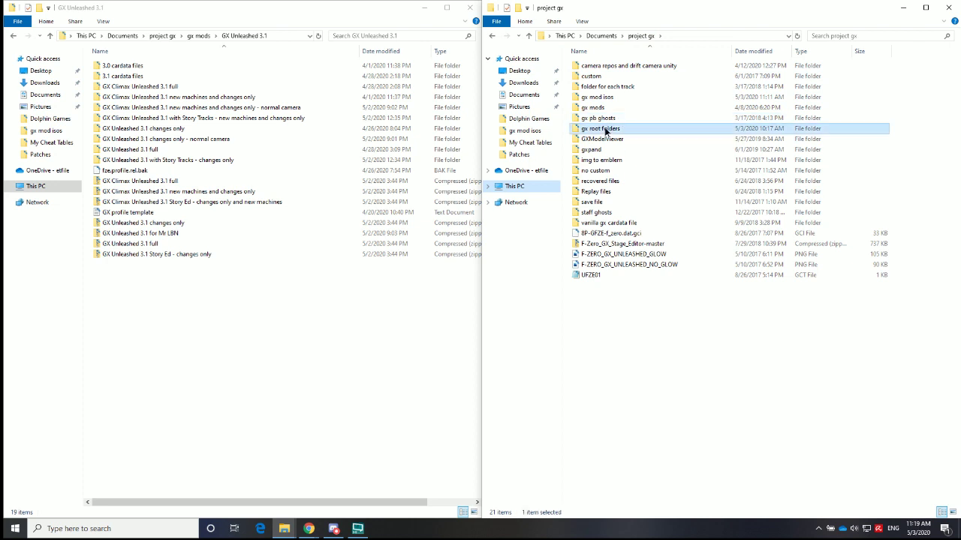
pyautogui.doubleClick(605, 129)
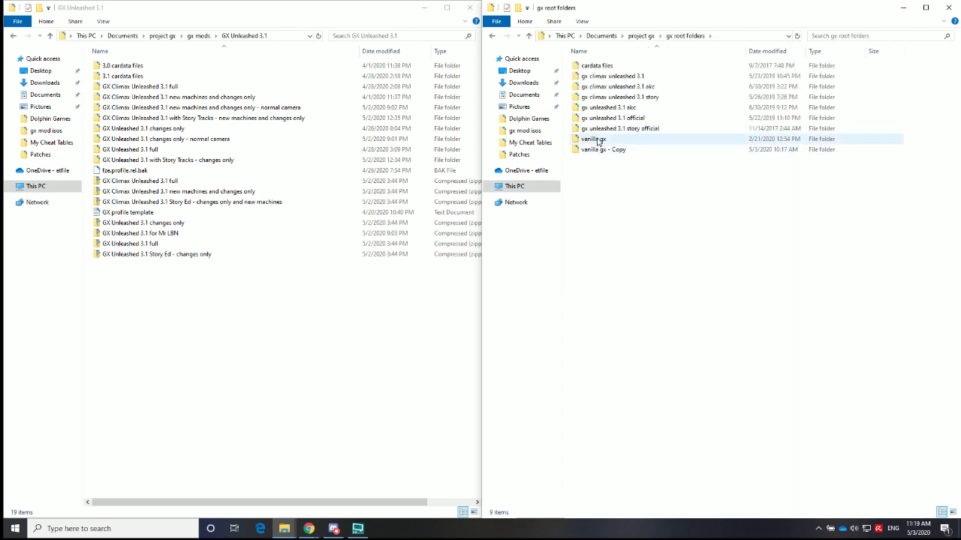
pyautogui.click(621, 150)
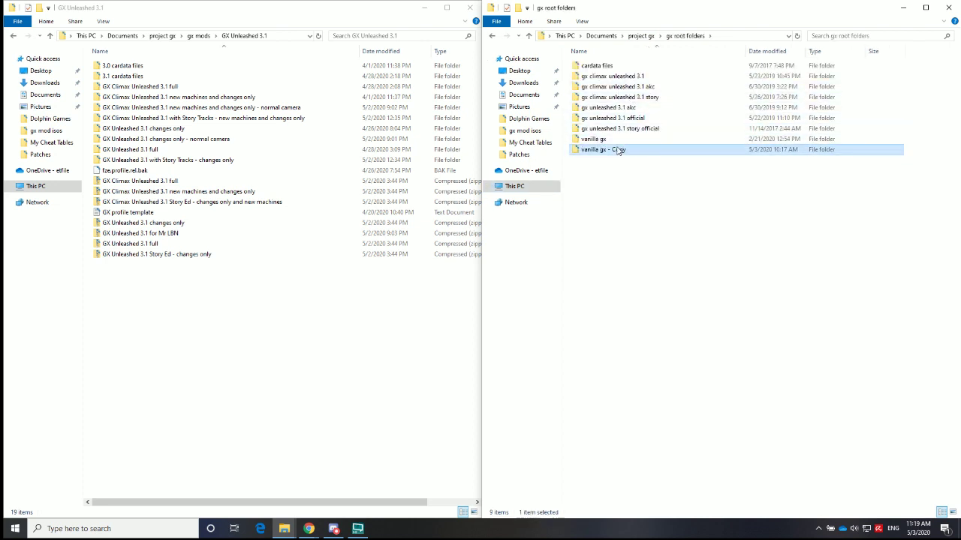
pyautogui.doubleClick(621, 150)
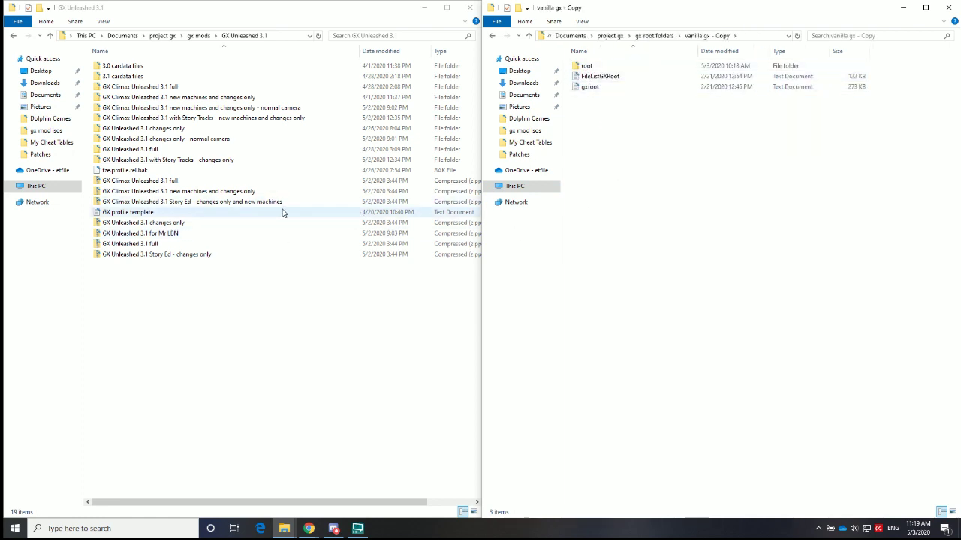
# - On GameBanana's Files list, highlight gx_unleashed_31_full.zip, then minimize Chrome to show both folder windows
pyautogui.moveTo(309, 528)
pyautogui.click(362, 496)
pyautogui.scroll(-1, 359, 454)
pyautogui.scroll(2, 550, 381)
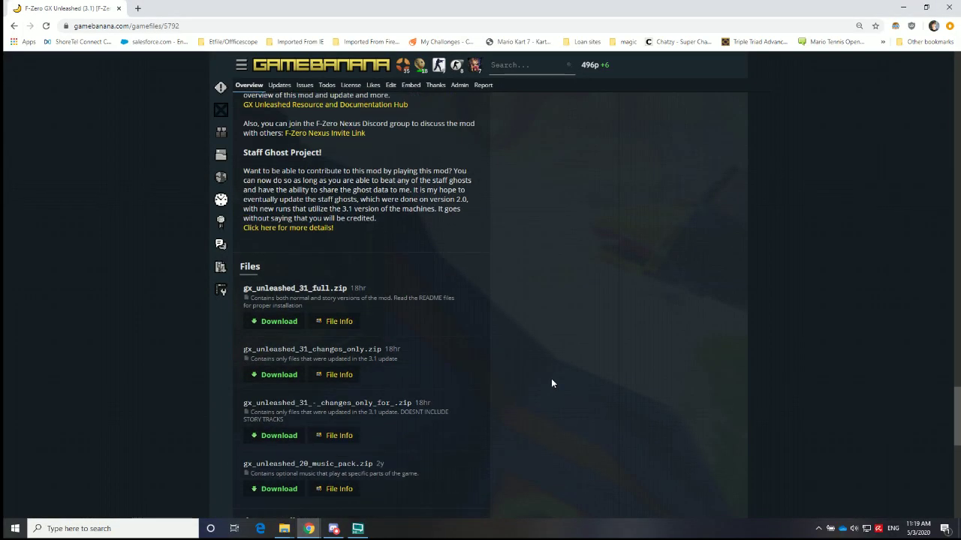
pyautogui.scroll(-1, 551, 381)
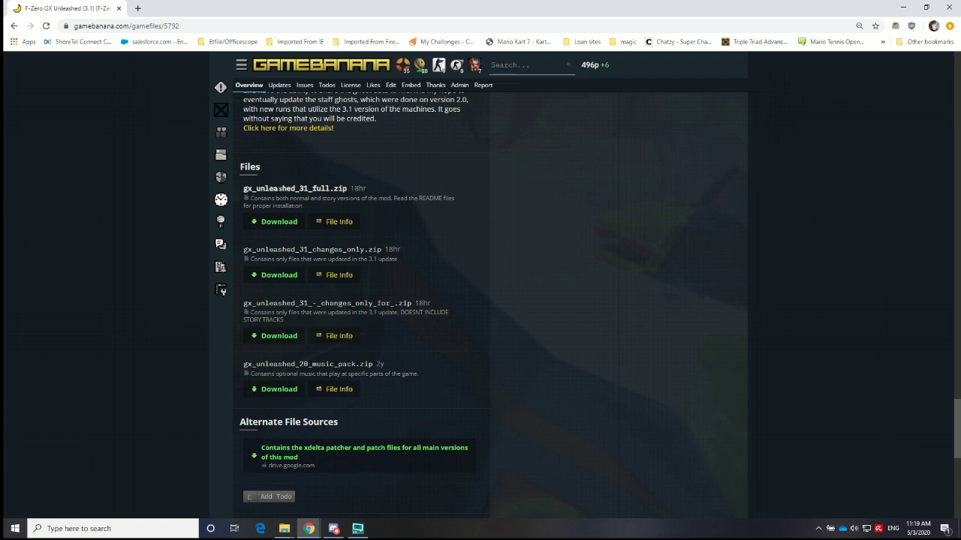
pyautogui.moveTo(257, 188); pyautogui.dragTo(337, 189)
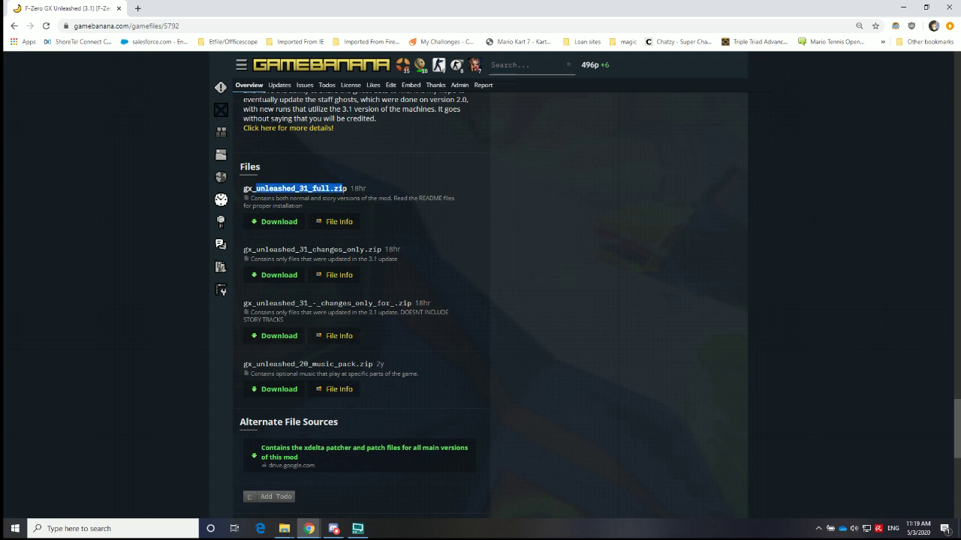
pyautogui.click(902, 9)
pyautogui.click(262, 350)
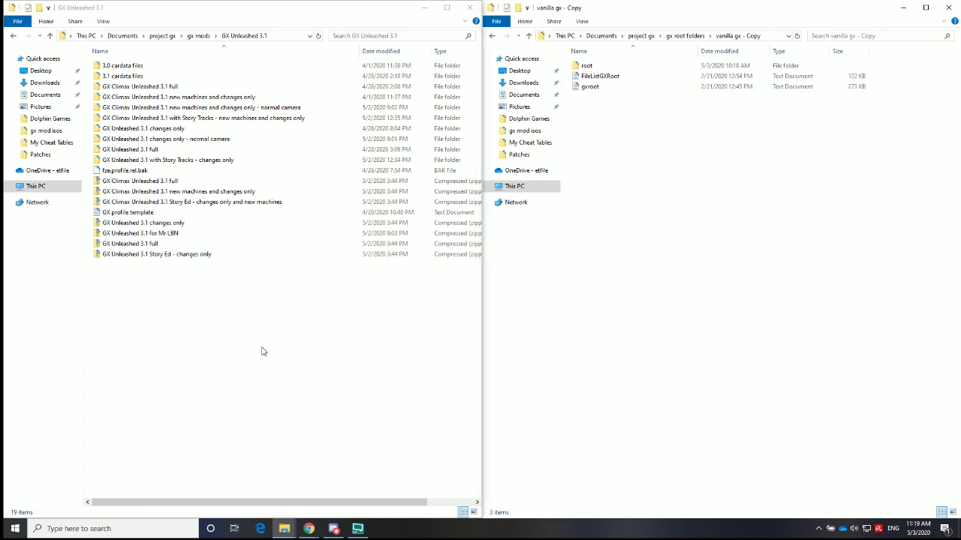
# - Open GX Unleashed 3.1 full > GXU 3.1 standard > root > &&systemdata, and the vanilla root
pyautogui.doubleClick(139, 153)
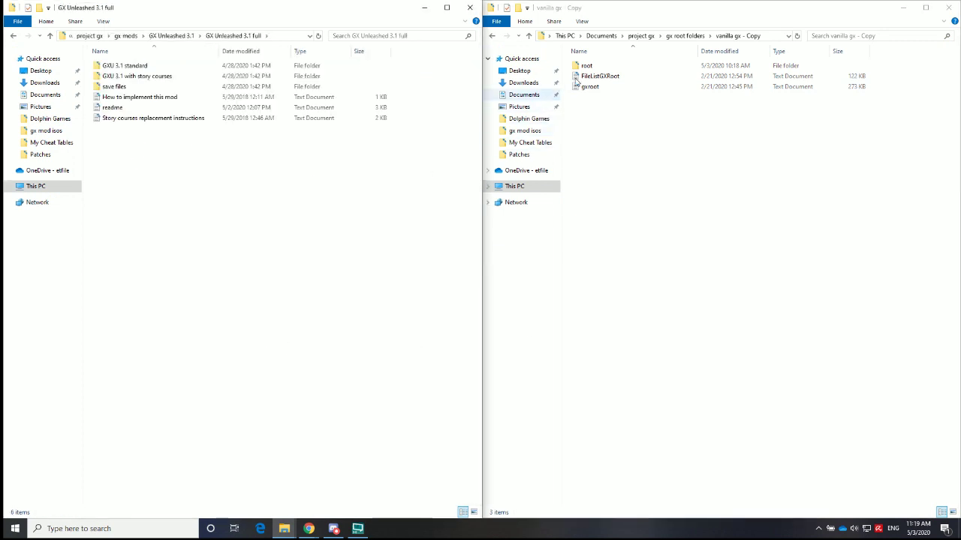
pyautogui.doubleClick(594, 68)
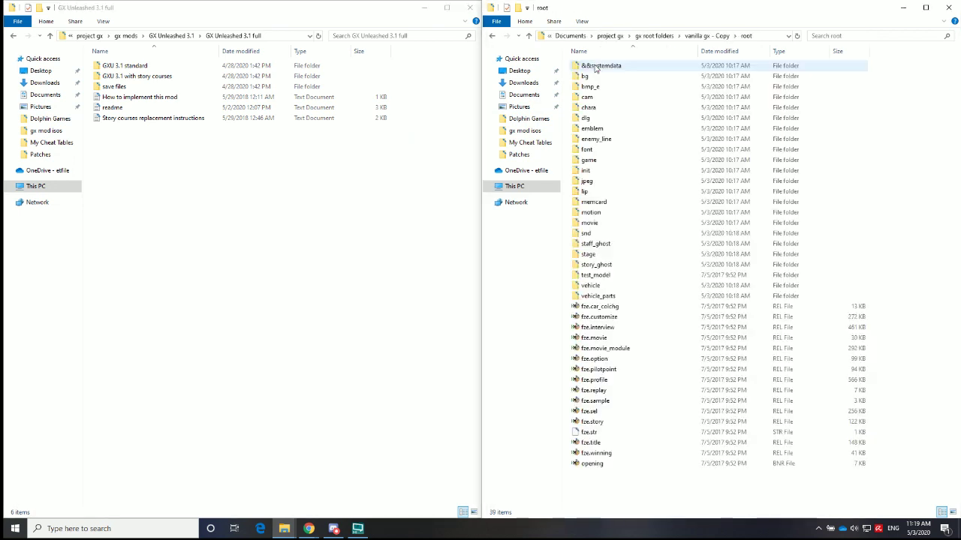
pyautogui.click(152, 78)
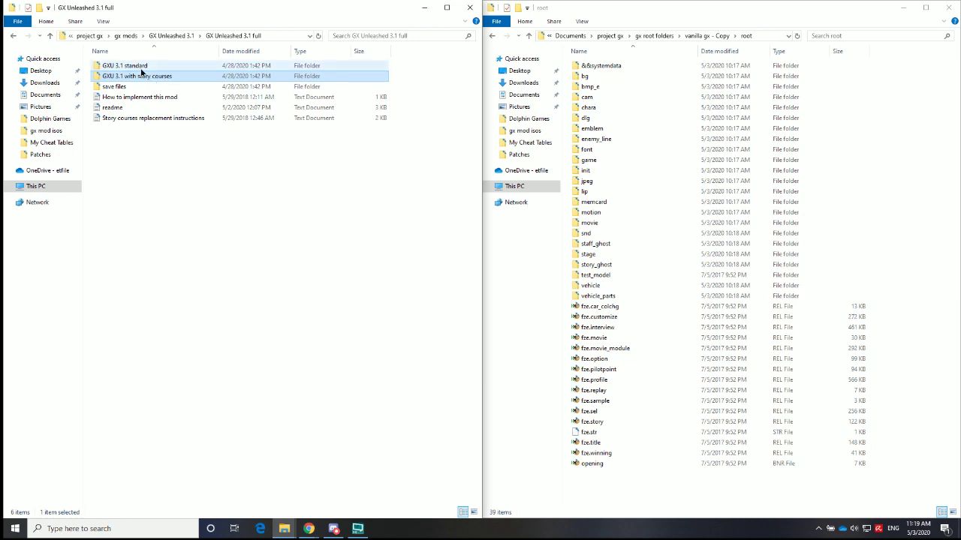
pyautogui.doubleClick(140, 69)
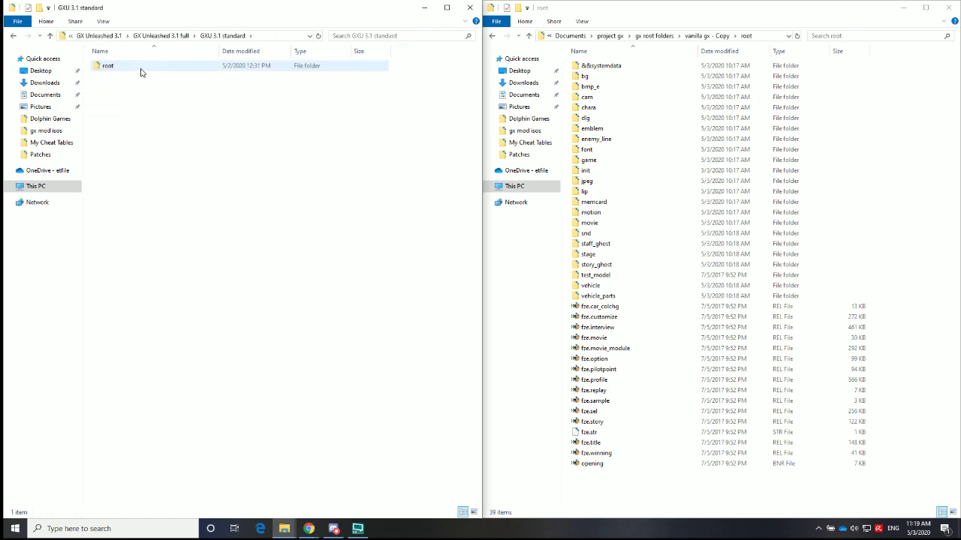
pyautogui.doubleClick(140, 72)
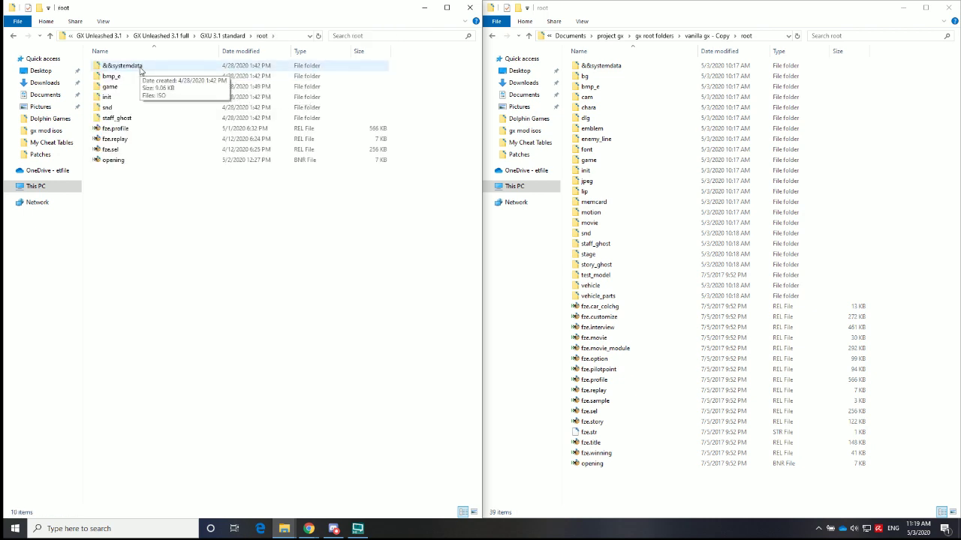
pyautogui.doubleClick(141, 70)
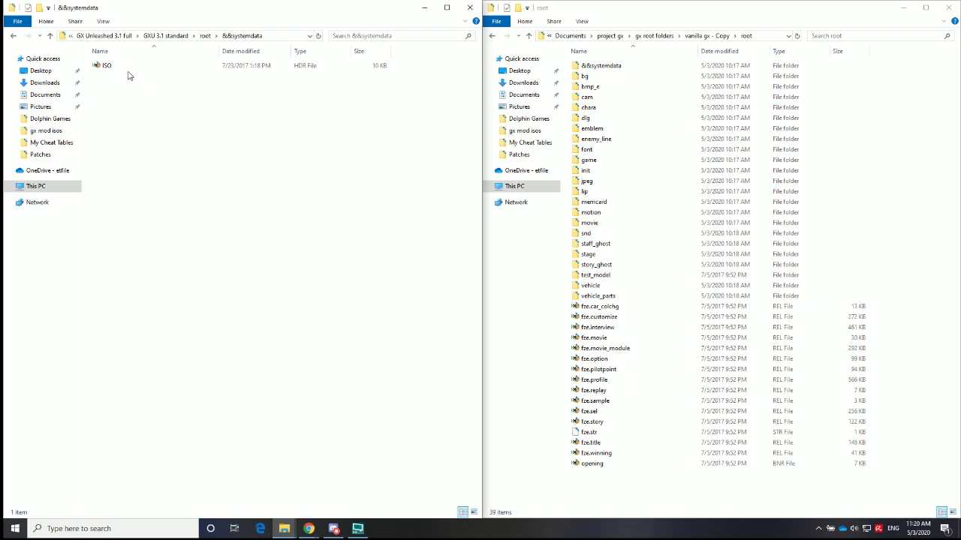
# - Try opening the mod's ISO header in HxD, cancel it, then open vanilla &&systemdata
pyautogui.click(123, 71)
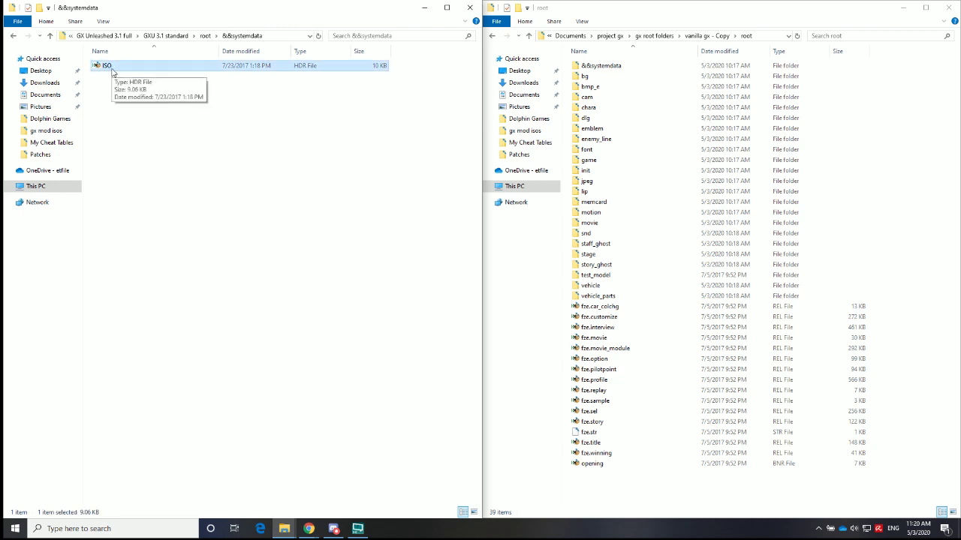
pyautogui.doubleClick(112, 67)
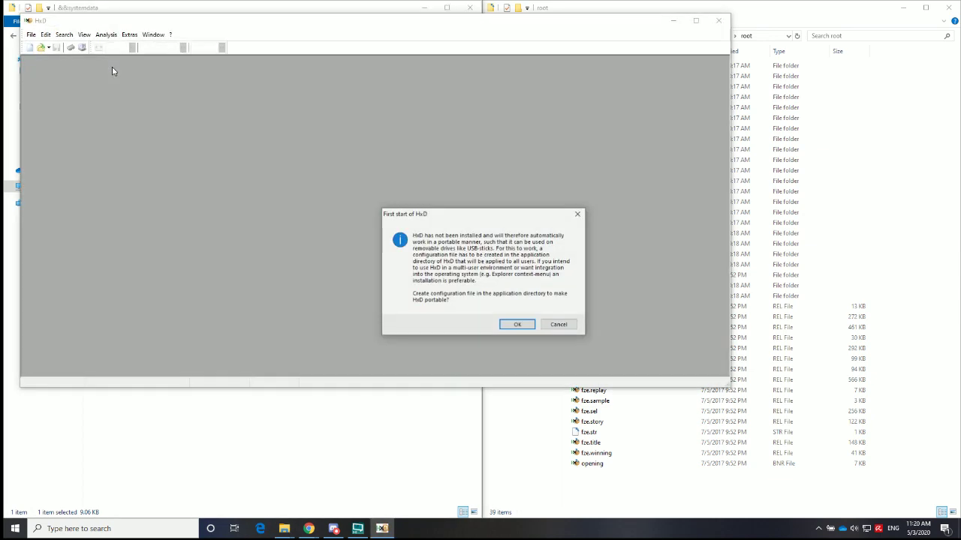
pyautogui.click(558, 325)
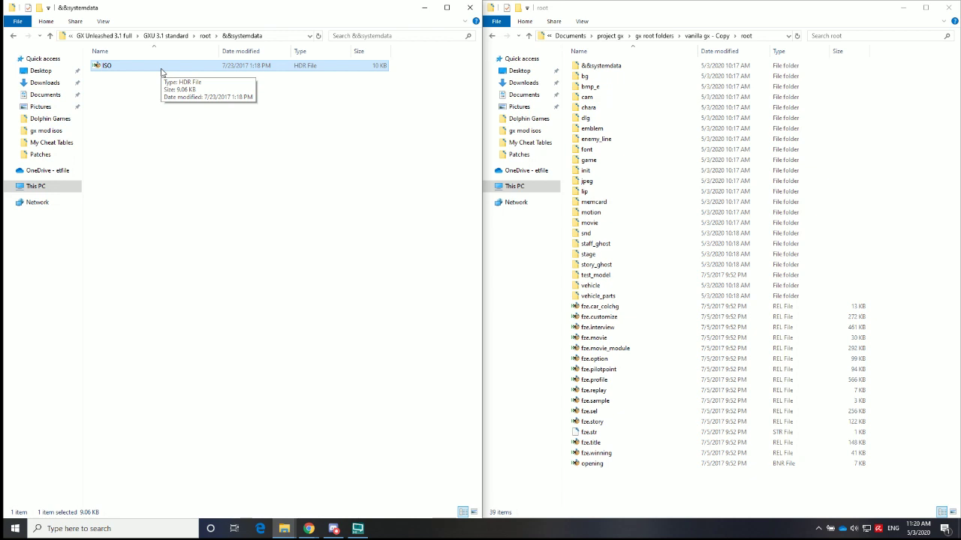
pyautogui.click(166, 173)
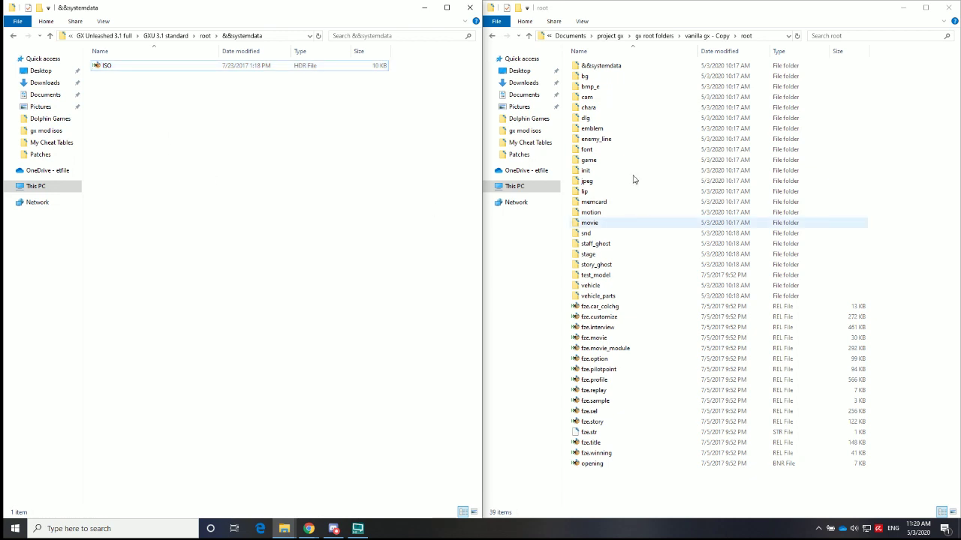
pyautogui.doubleClick(597, 66)
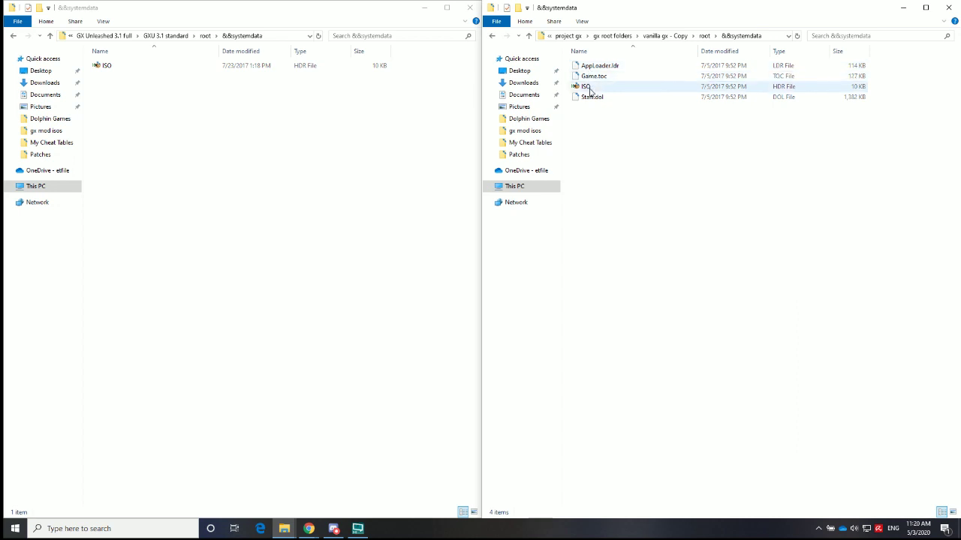
# - Open the vanilla ISO.hdr in HxD and place the editor beside both folders
pyautogui.doubleClick(590, 90)
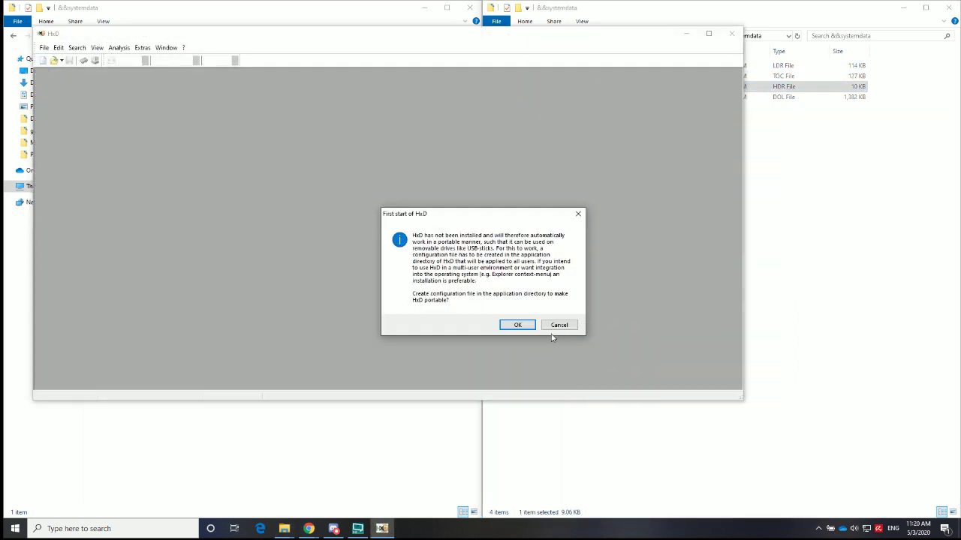
pyautogui.click(519, 325)
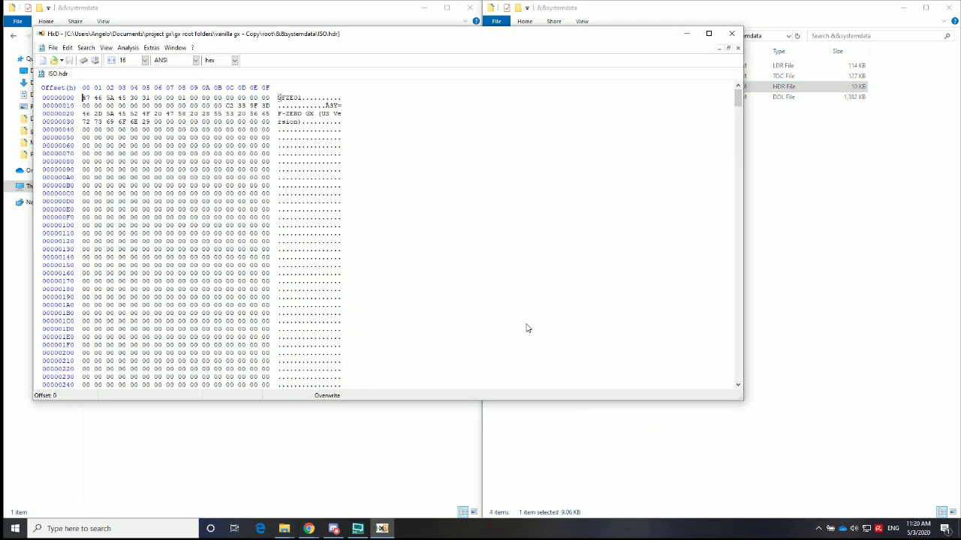
pyautogui.moveTo(495, 39); pyautogui.dragTo(599, 141)
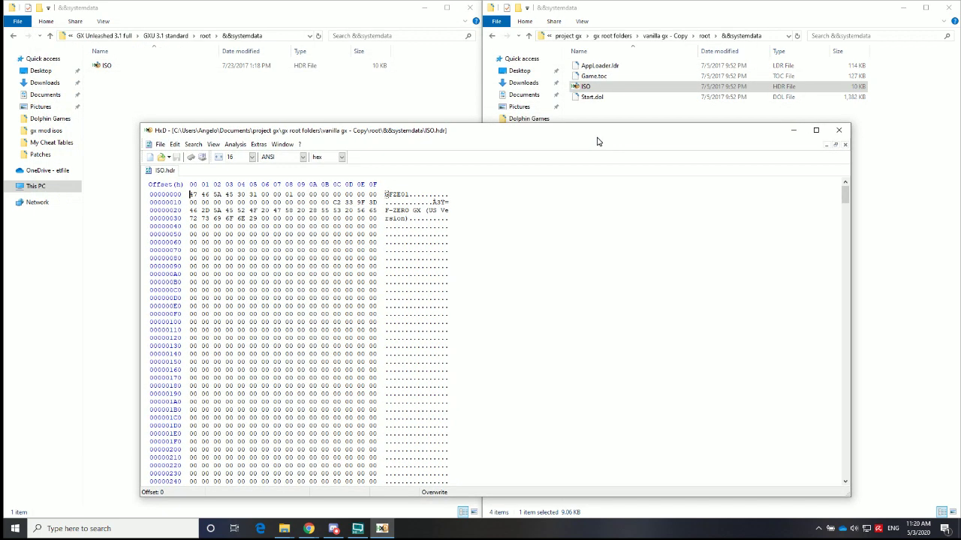
pyautogui.click(550, 134)
# - Change the first byte to 55, restore it to 47, then close and save ISO.hdr
pyautogui.write('55')
pyautogui.write('47')
pyautogui.moveTo(845, 197); pyautogui.dragTo(845, 460)
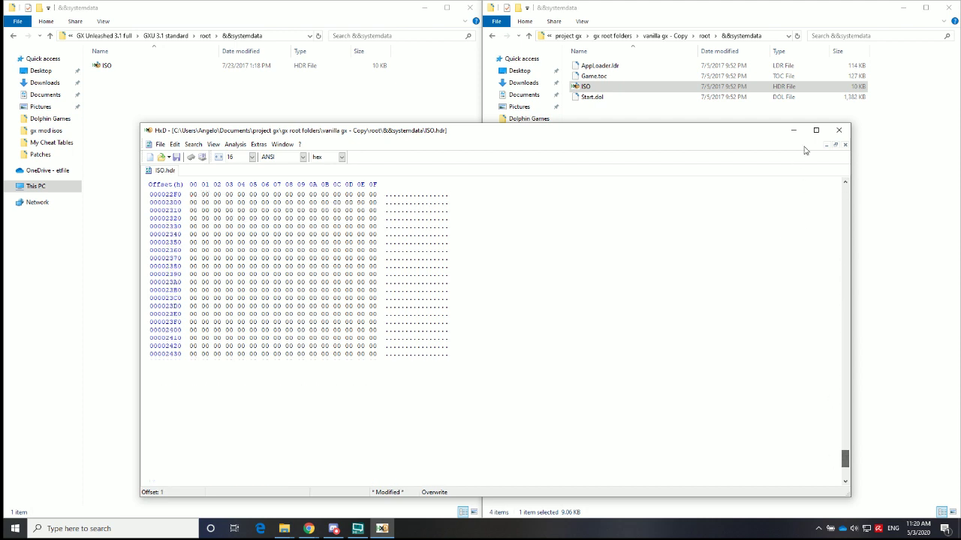
pyautogui.click(836, 136)
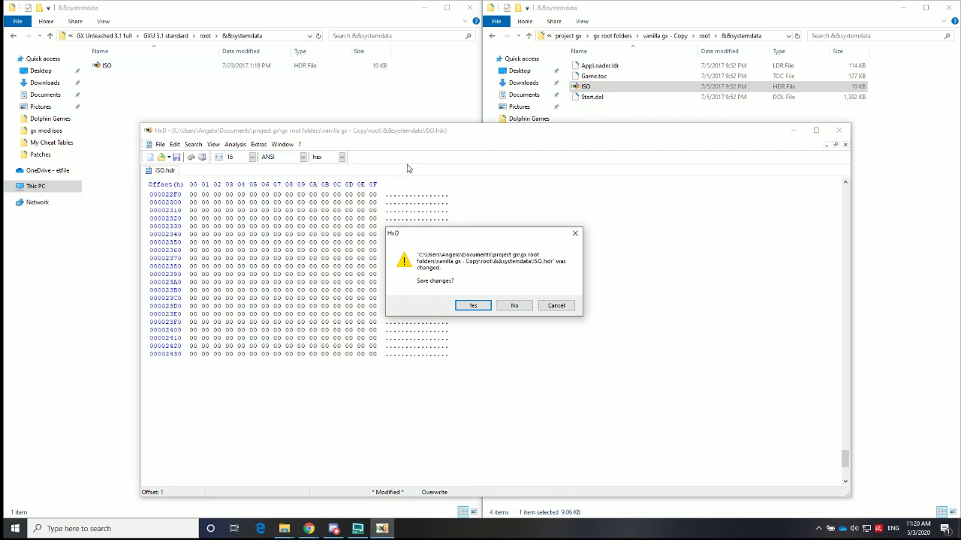
pyautogui.click(486, 309)
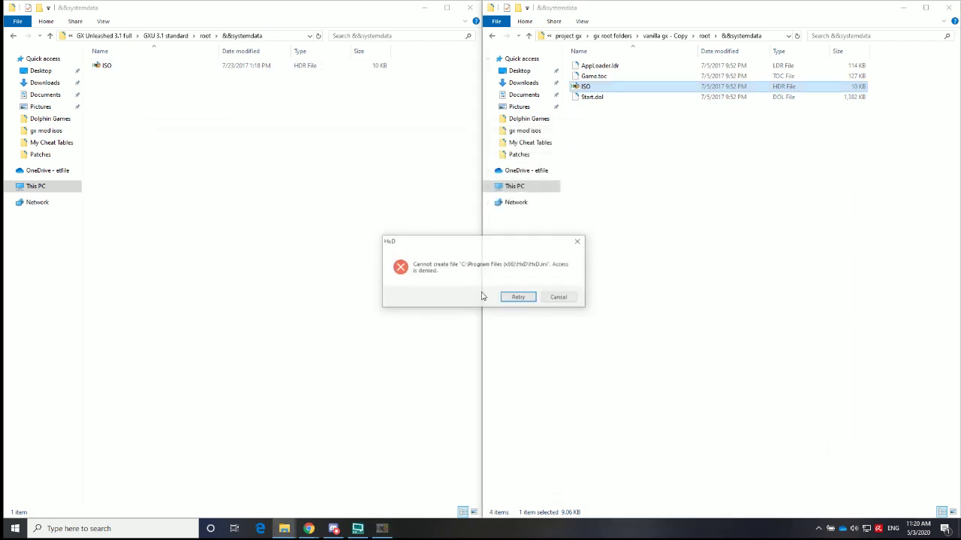
# - View the mod's ISO.hdr in HxD, close it with the error dismissed, and open the mod's bmp_e folder
pyautogui.click(555, 300)
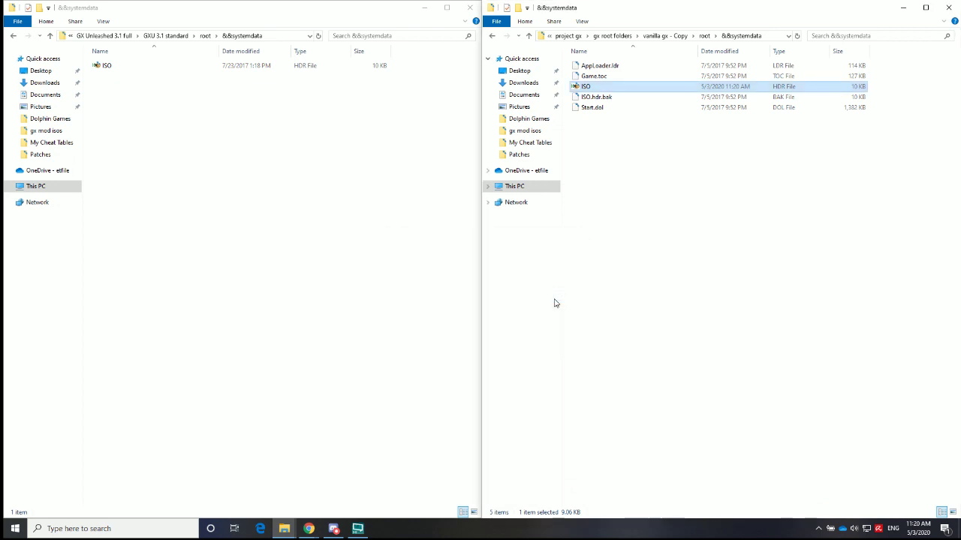
pyautogui.click(103, 67)
pyautogui.doubleClick(103, 68)
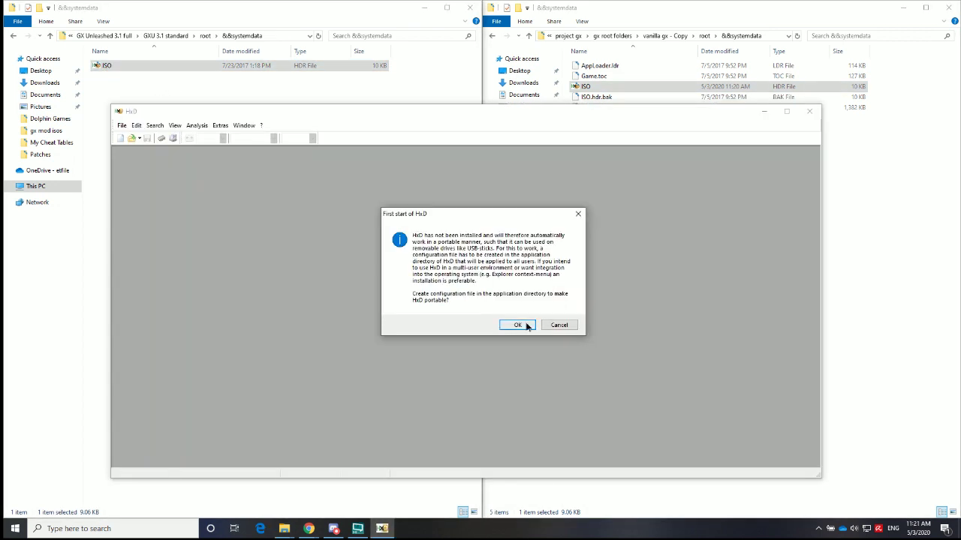
pyautogui.click(525, 326)
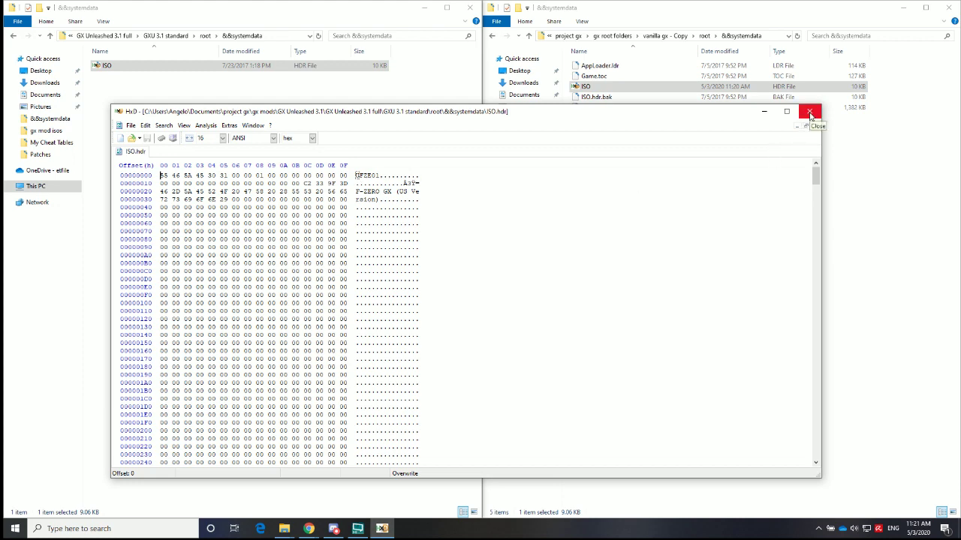
pyautogui.click(810, 116)
pyautogui.click(563, 300)
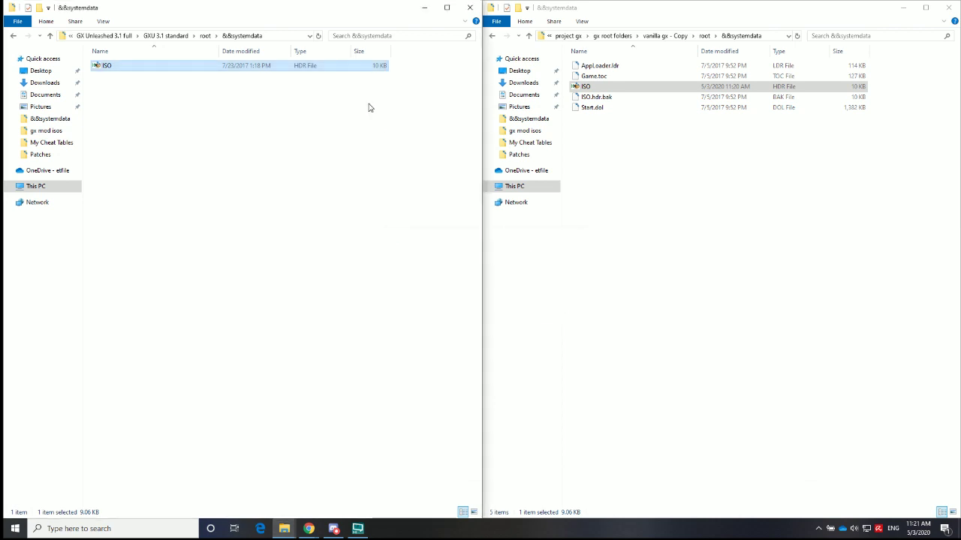
pyautogui.click(207, 36)
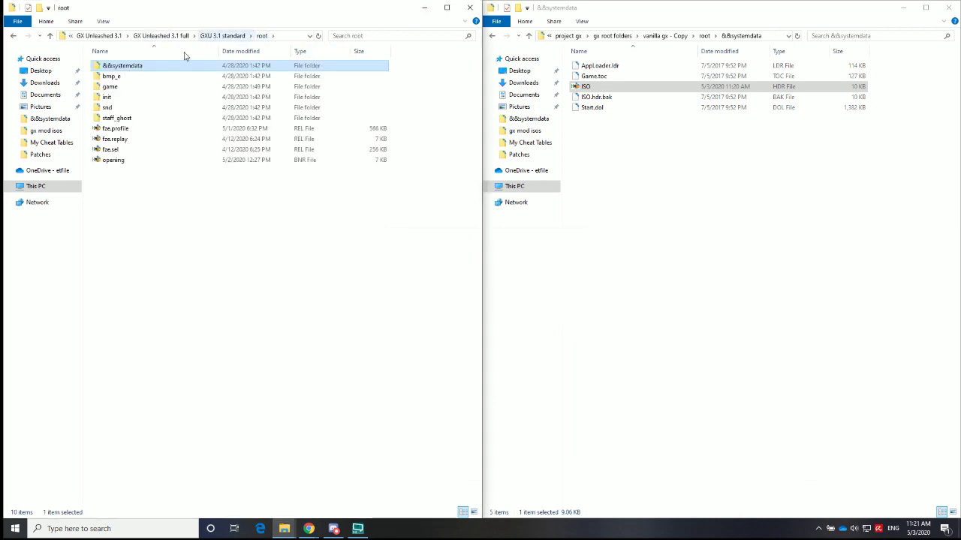
pyautogui.doubleClick(113, 77)
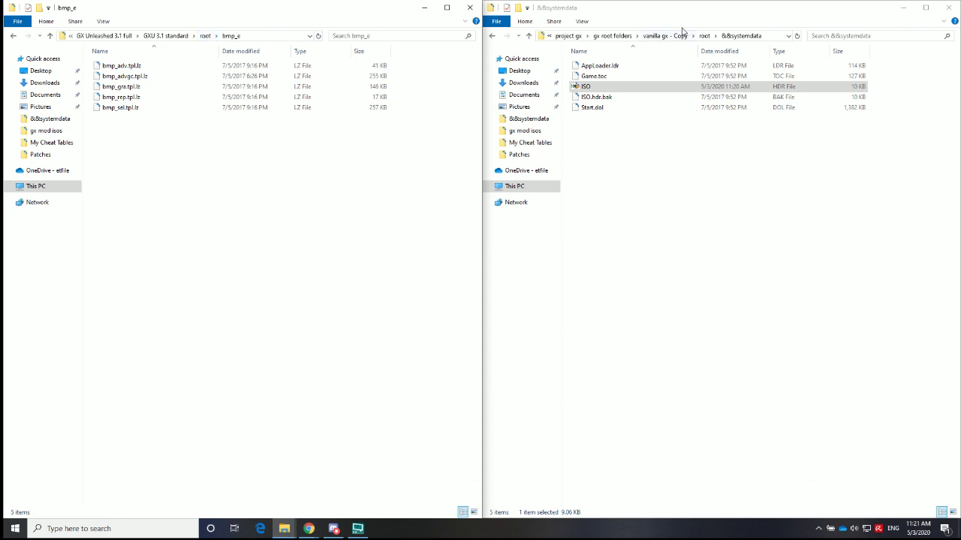
# - Paste the mod's ISO.hdr into vanilla &&systemdata, replacing the original
pyautogui.click(704, 35)
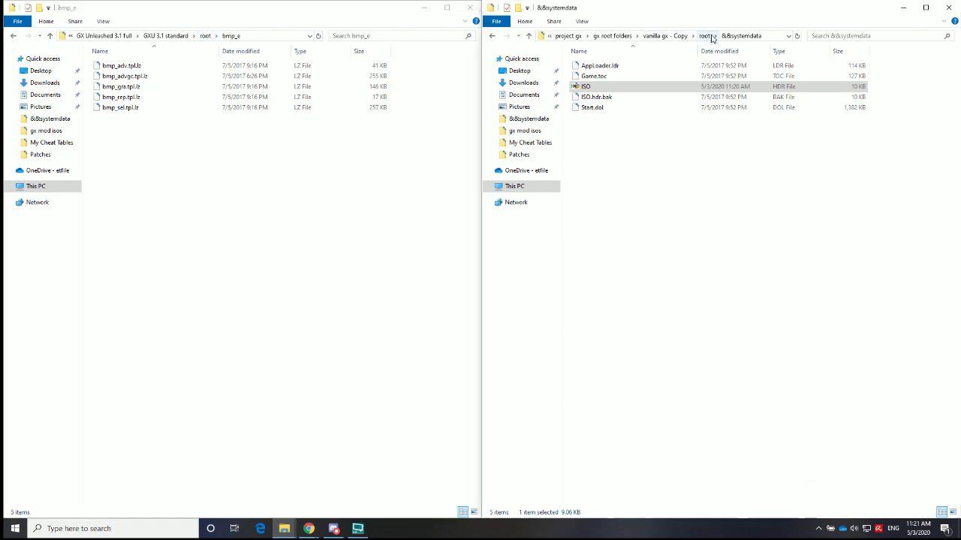
pyautogui.click(206, 36)
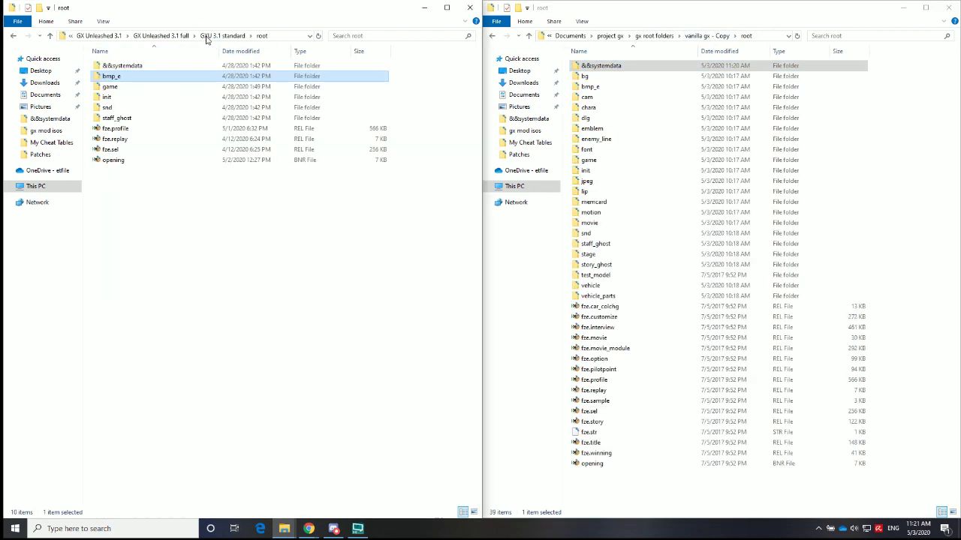
pyautogui.doubleClick(150, 66)
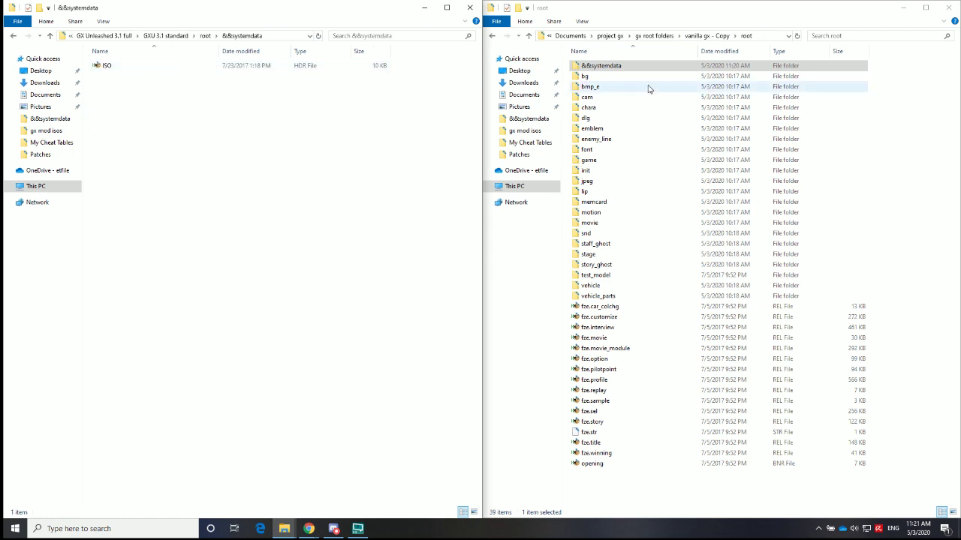
pyautogui.doubleClick(606, 66)
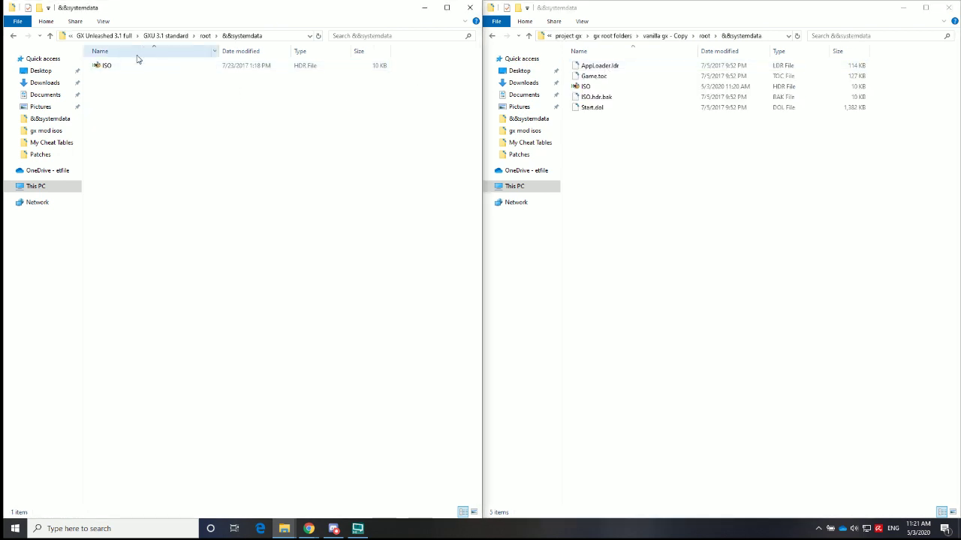
pyautogui.click(129, 69)
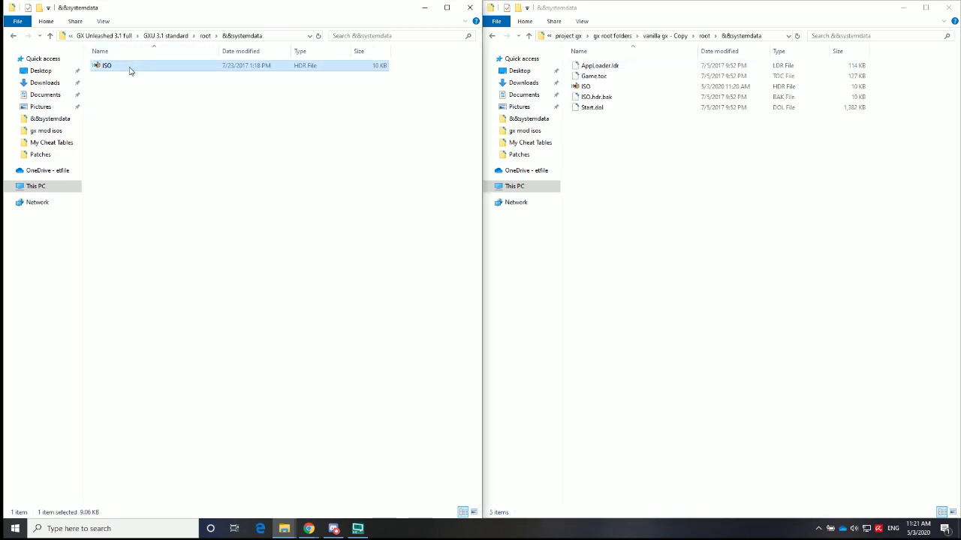
pyautogui.click(673, 190)
pyautogui.hotkey('ctrl', 'v')
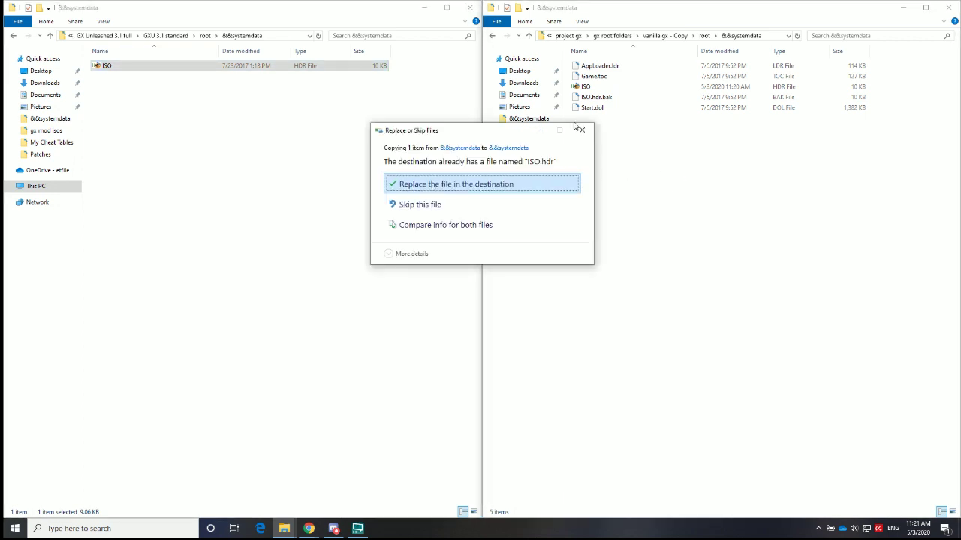
pyautogui.click(704, 36)
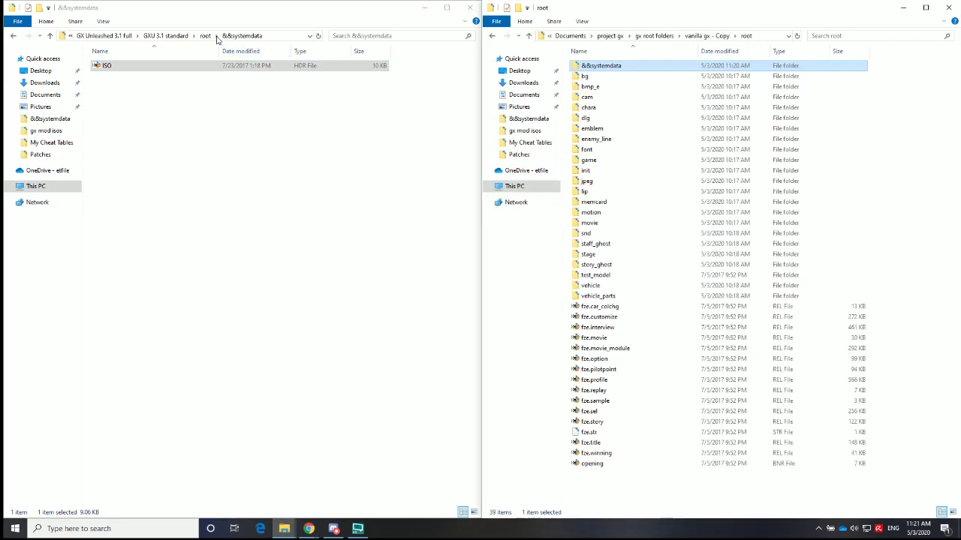
# - Paste the mod's root items into the vanilla root, replacing the same-named files
pyautogui.click(206, 35)
pyautogui.click(112, 79)
pyautogui.doubleClick(113, 78)
pyautogui.click(204, 35)
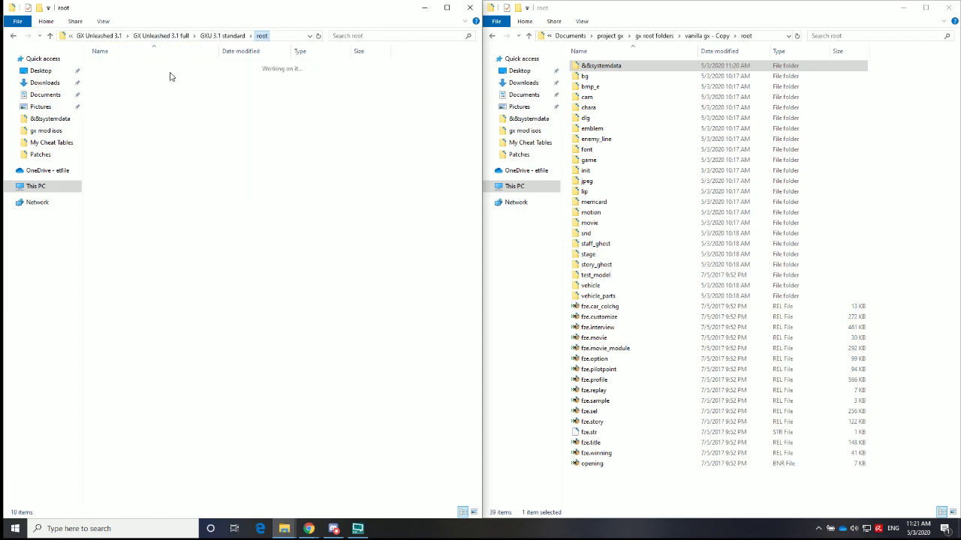
pyautogui.click(933, 375)
pyautogui.hotkey('ctrl', 'v')
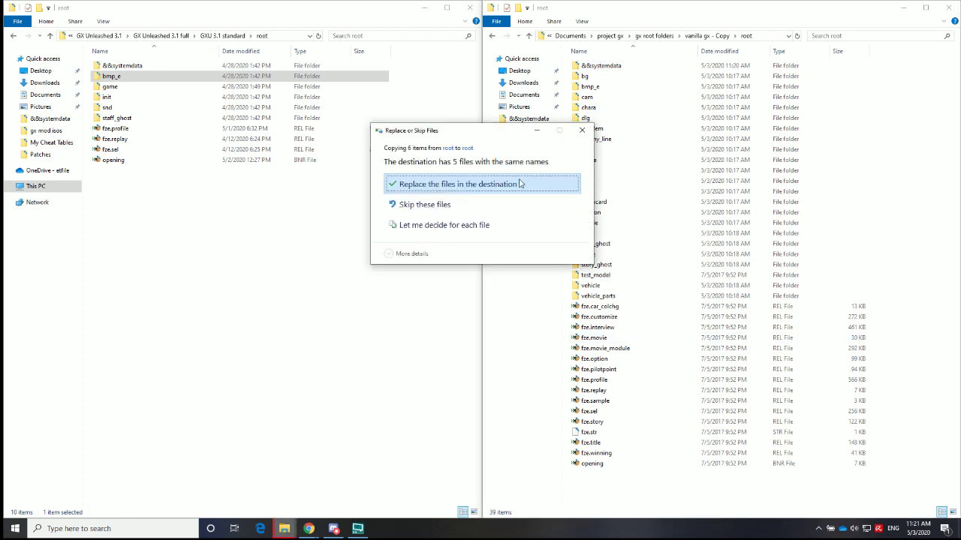
pyautogui.click(480, 186)
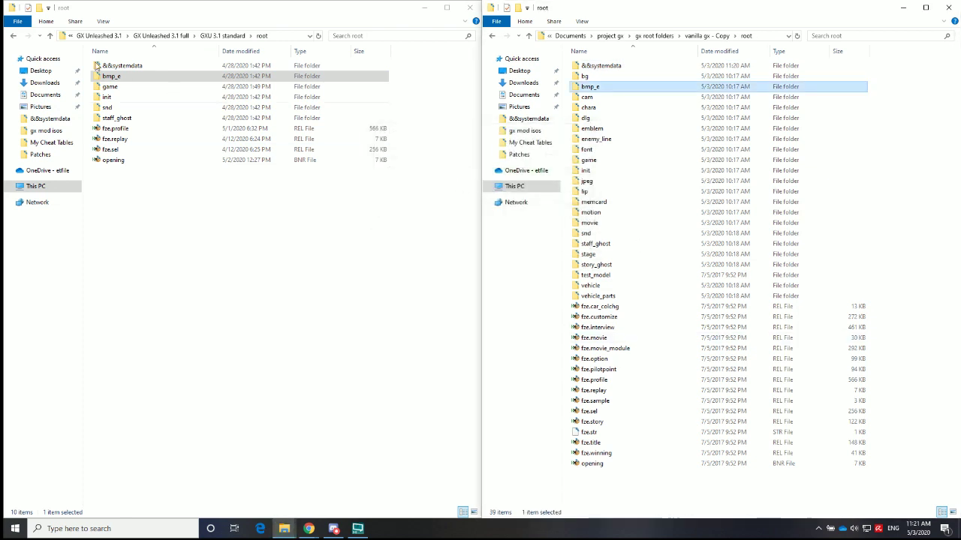
# - Replace the vanilla game folder's cardata.lz with the one from game > GXU 3.1 better camera
pyautogui.doubleClick(134, 88)
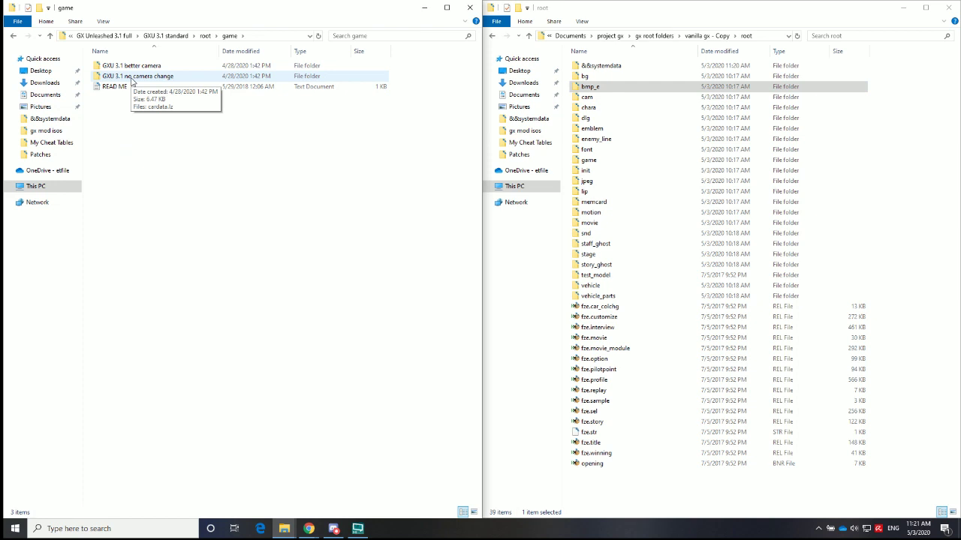
pyautogui.doubleClick(124, 67)
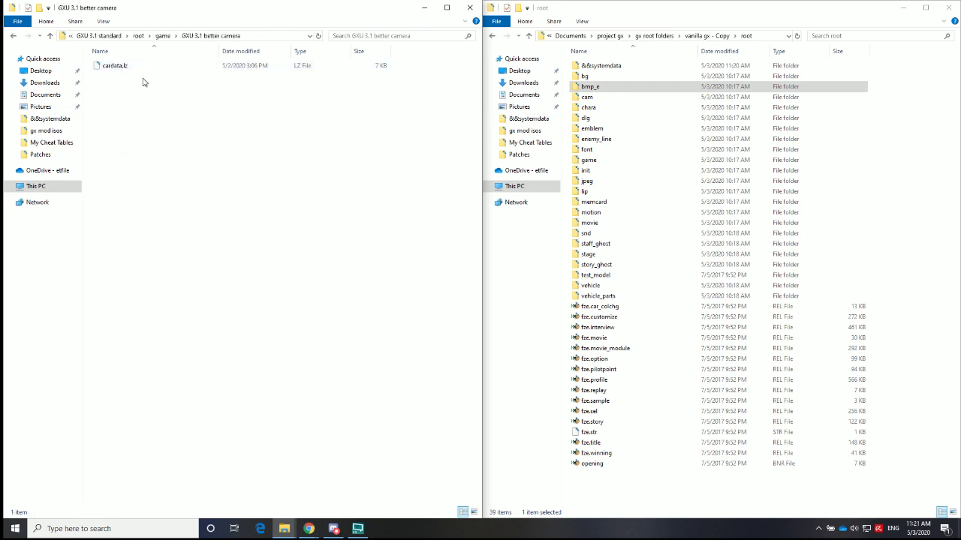
pyautogui.click(116, 67)
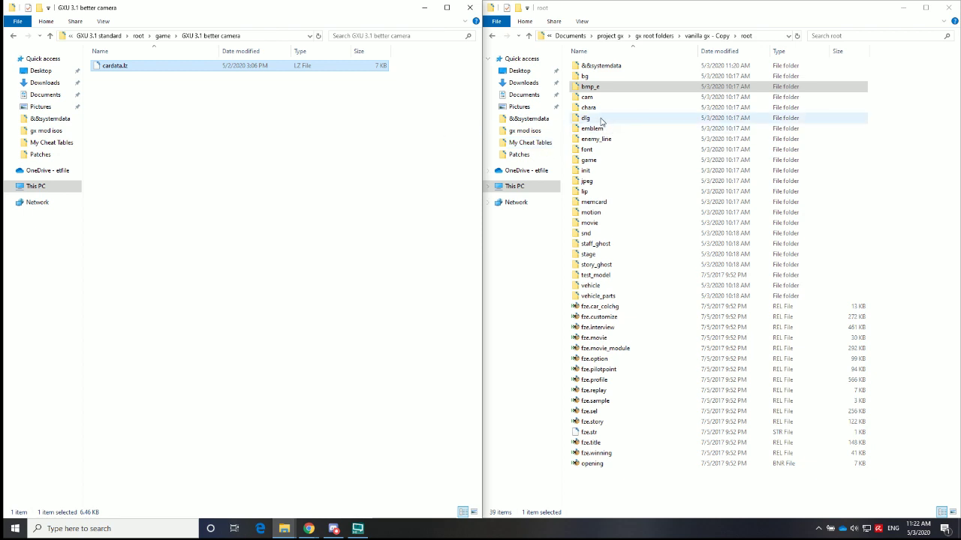
pyautogui.doubleClick(598, 161)
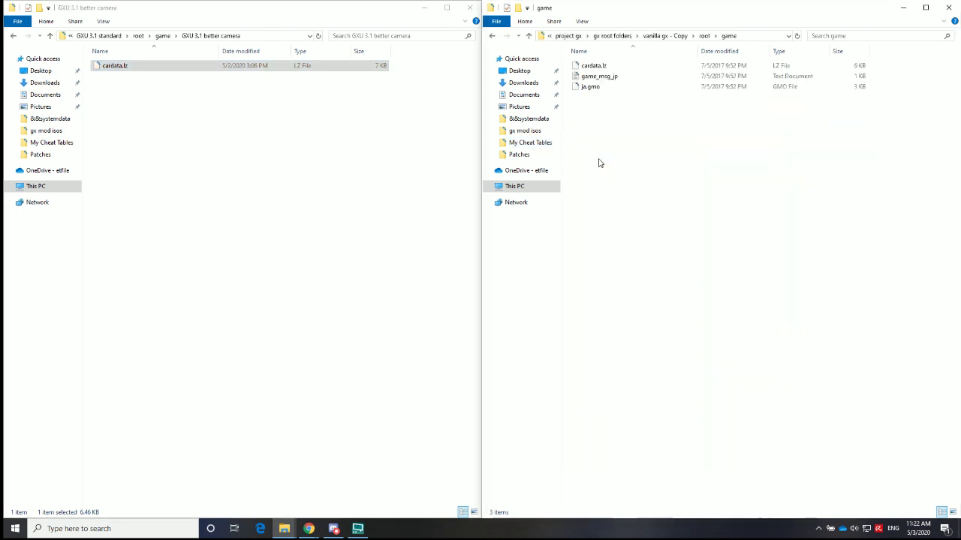
pyautogui.hotkey('ctrl', 'v')
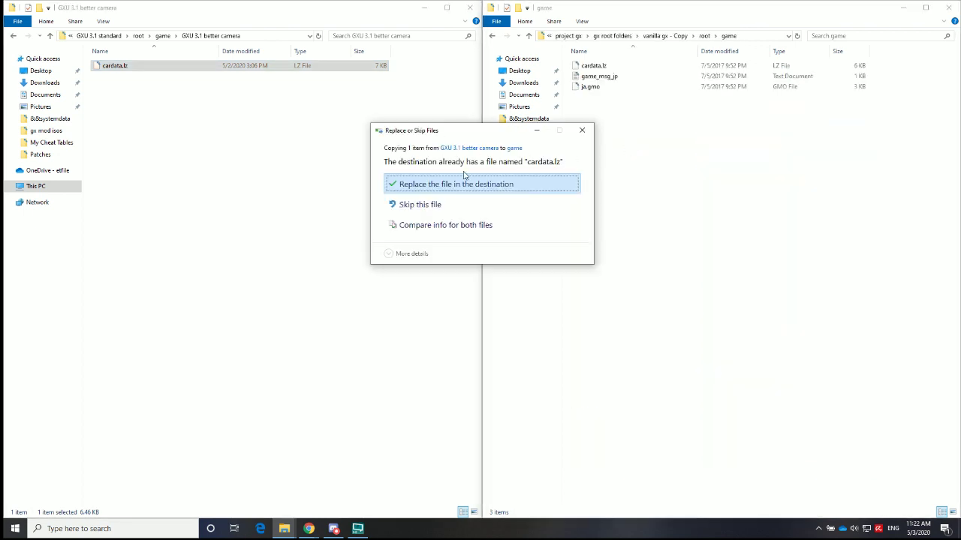
pyautogui.click(458, 185)
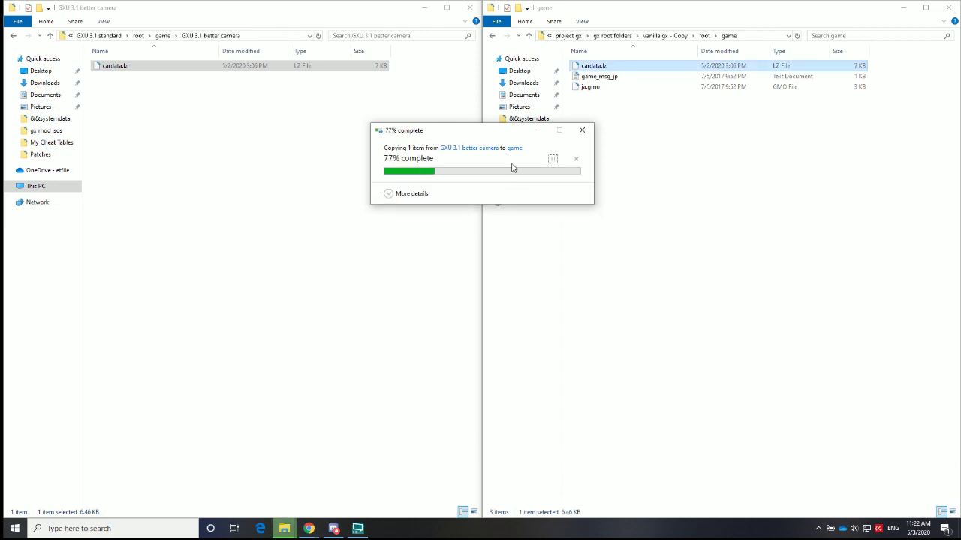
pyautogui.click(704, 36)
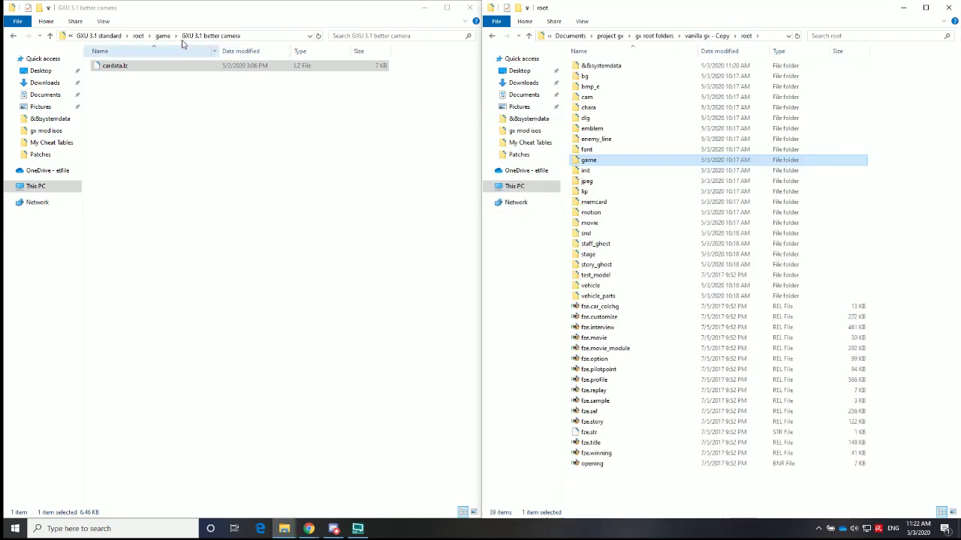
# - Paste the mod's init folder into the vanilla root, overwriting sel.tpl
pyautogui.click(136, 36)
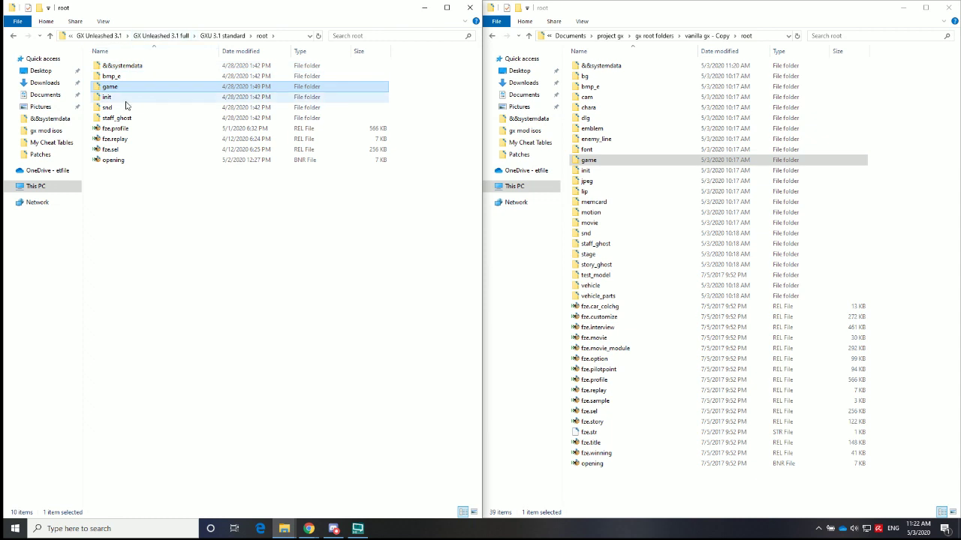
pyautogui.doubleClick(127, 98)
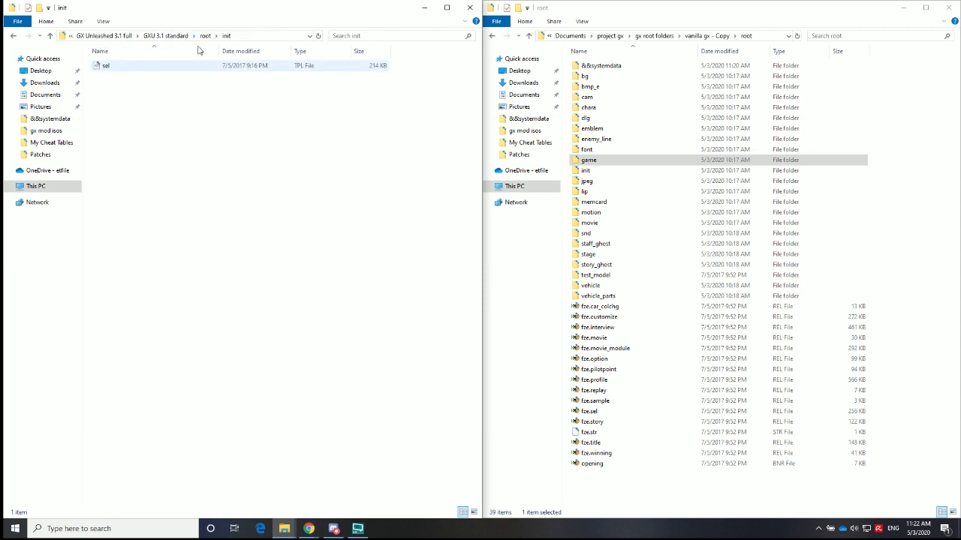
pyautogui.click(206, 36)
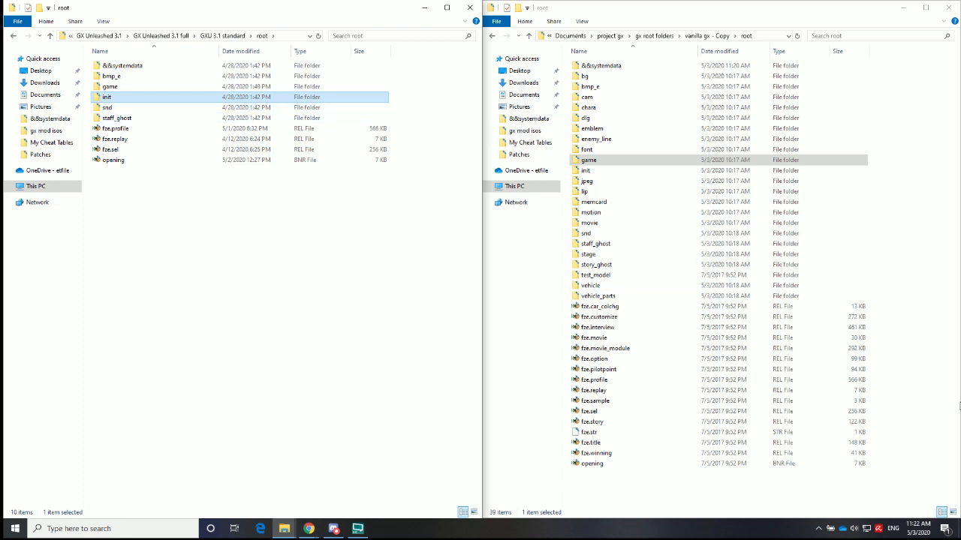
pyautogui.click(906, 373)
pyautogui.hotkey('ctrl', 'v')
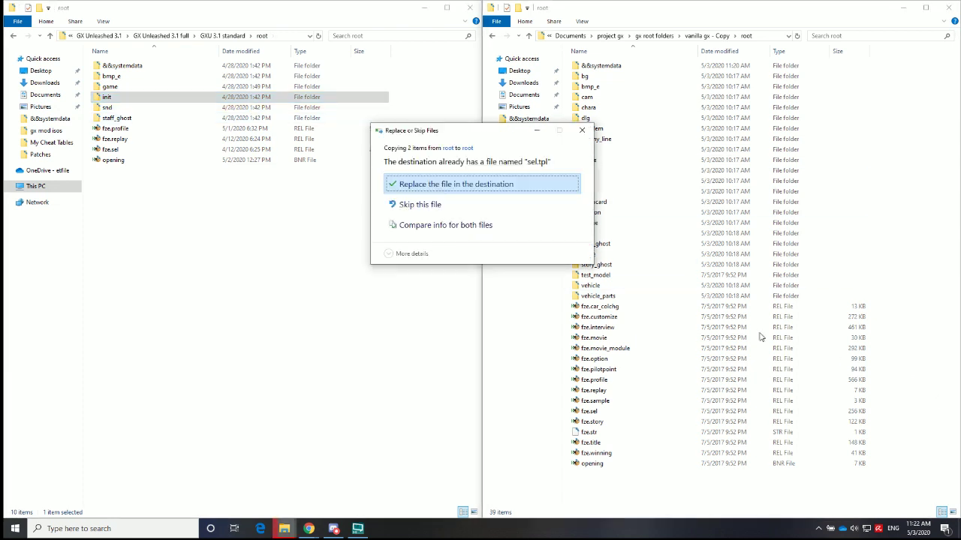
pyautogui.click(413, 186)
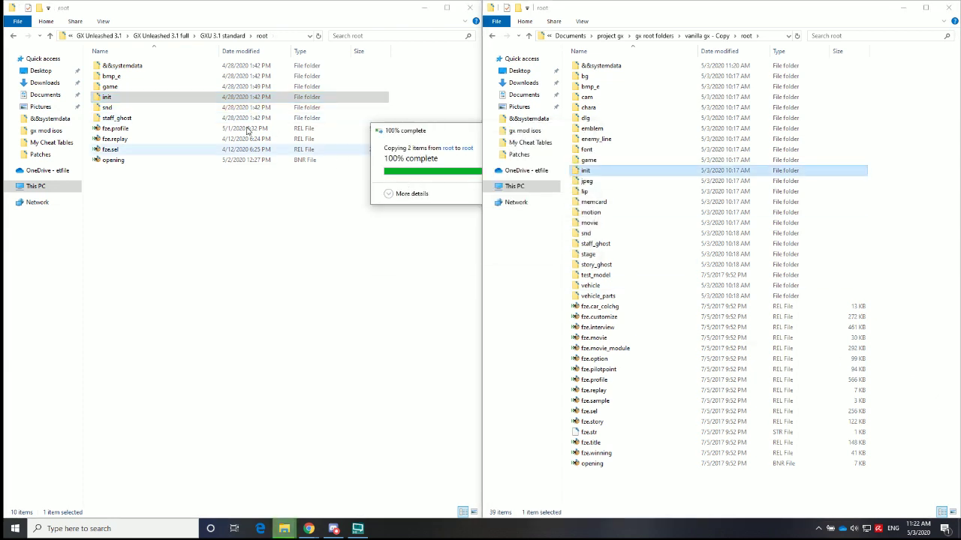
# - Paste the mod's snd folder into the vanilla root, overwriting selector.adx
pyautogui.doubleClick(107, 108)
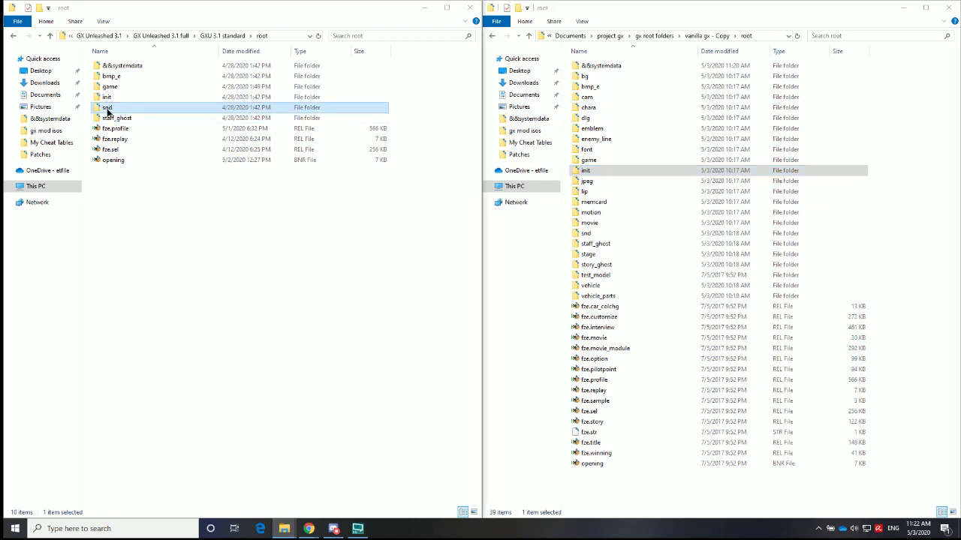
pyautogui.click(205, 36)
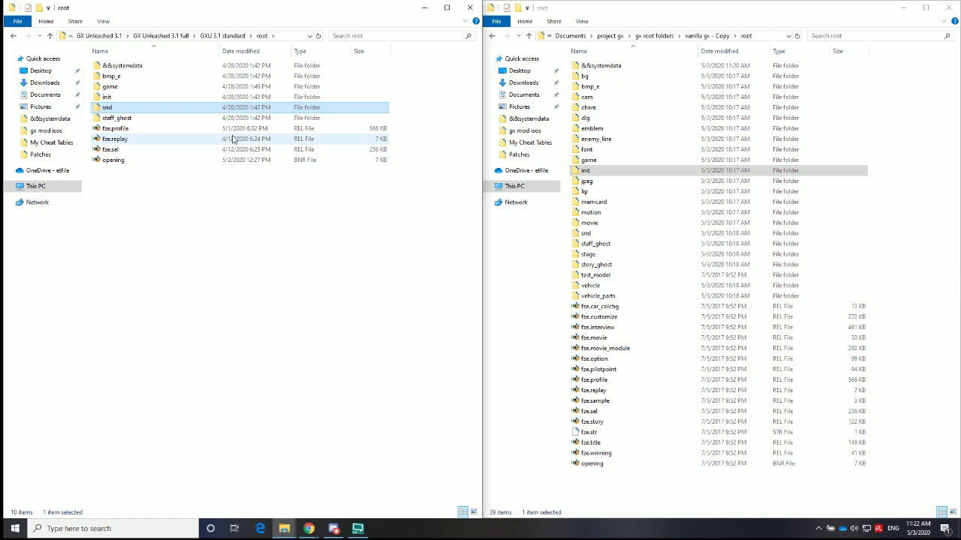
pyautogui.click(899, 398)
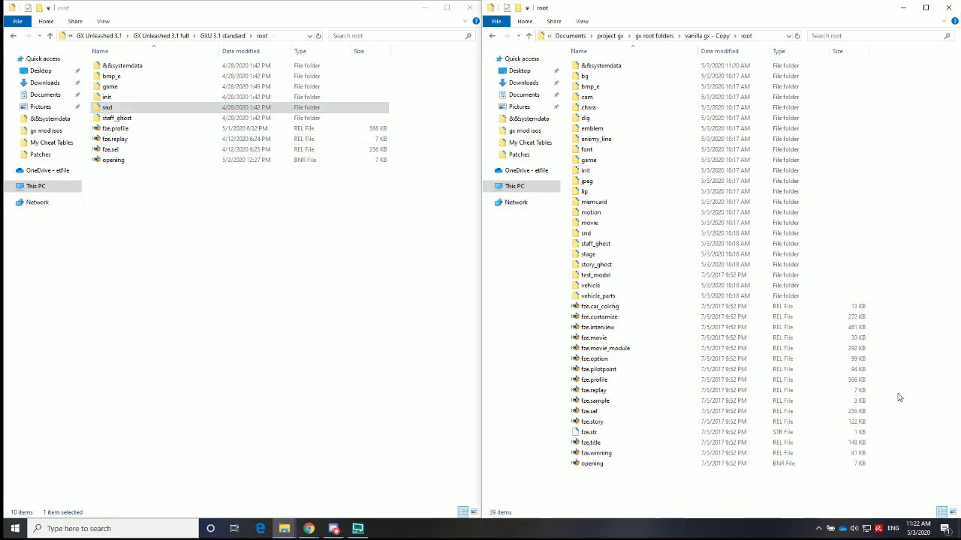
pyautogui.hotkey('ctrl', 'v')
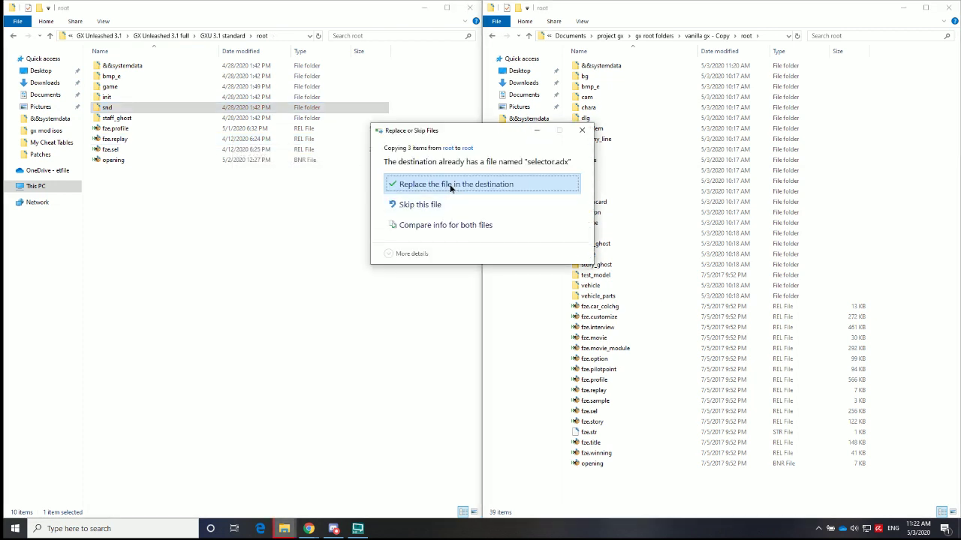
pyautogui.click(451, 186)
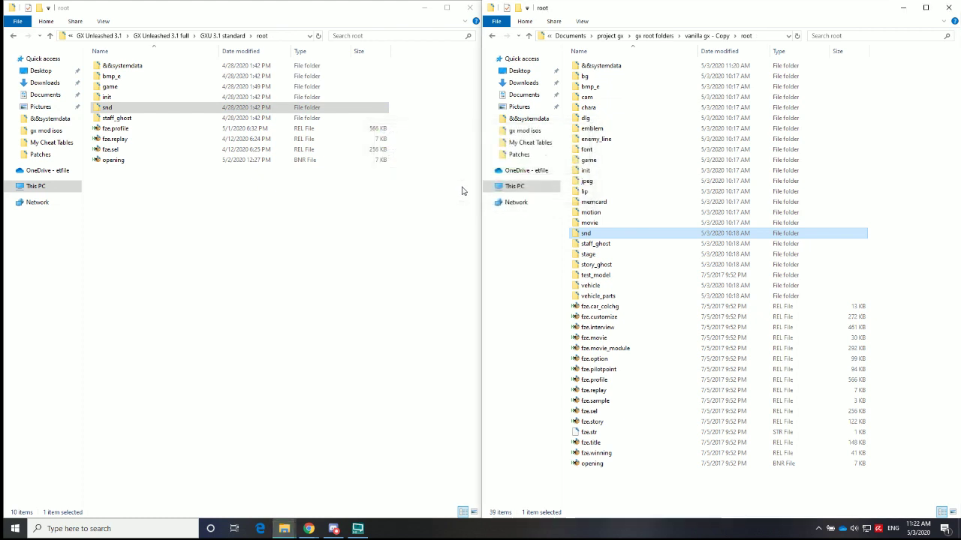
# - Copy all 26 ghost files from grandmaster staff ghost > no side attacks over vanilla staff_ghost
pyautogui.doubleClick(256, 122)
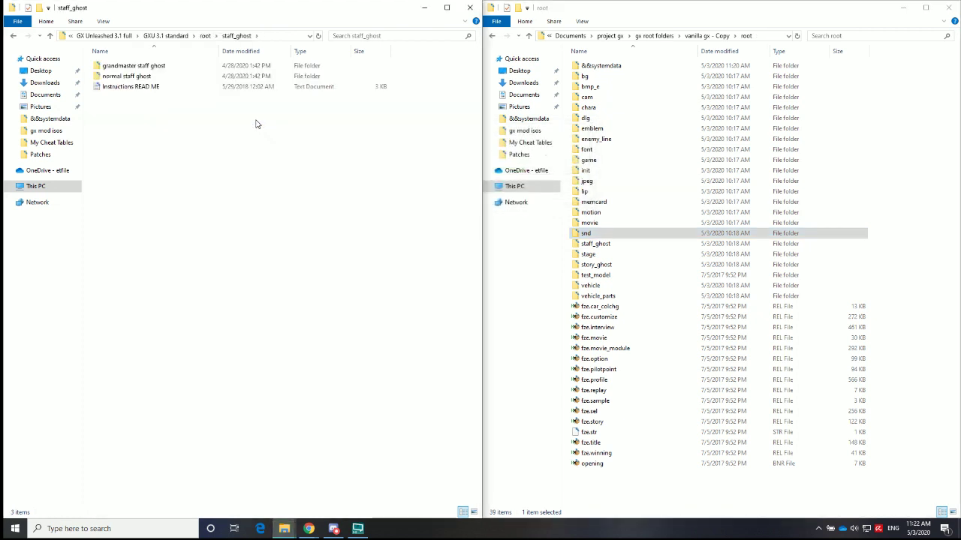
pyautogui.doubleClick(150, 67)
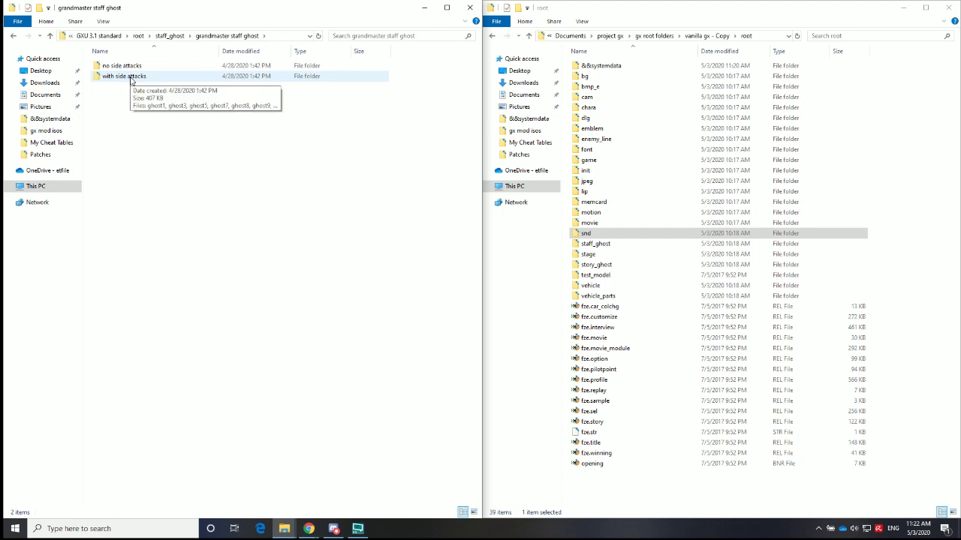
pyautogui.click(129, 67)
pyautogui.doubleClick(129, 67)
pyautogui.click(141, 152)
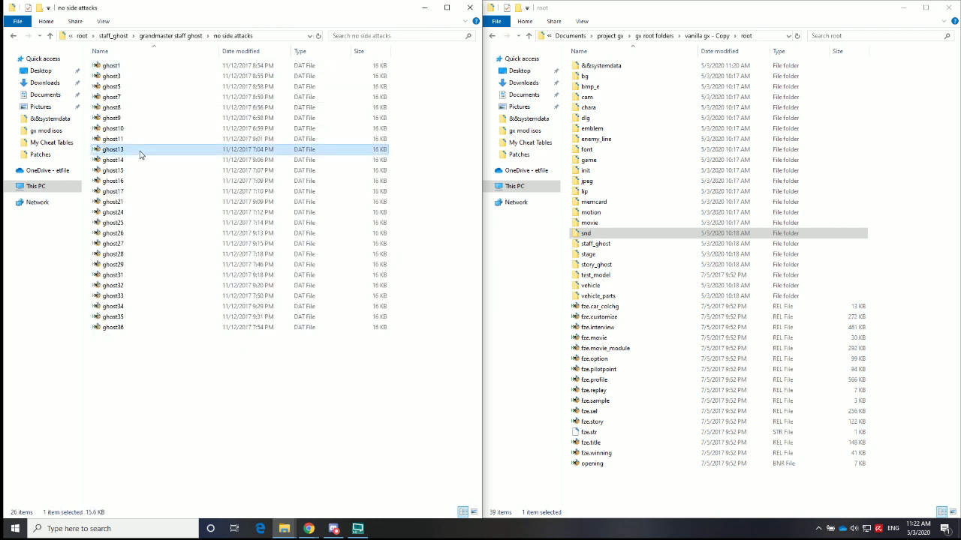
pyautogui.hotkey('ctrl', 'a')
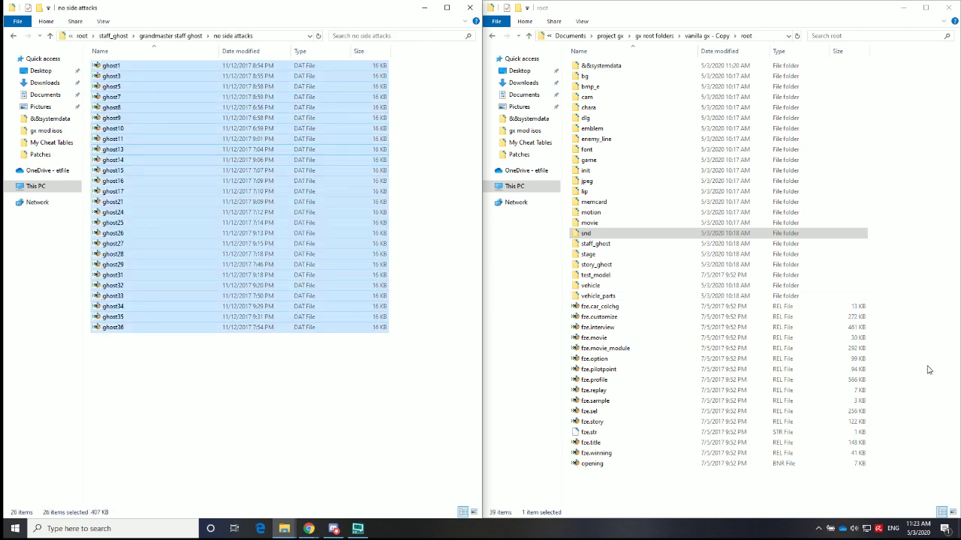
pyautogui.doubleClick(600, 245)
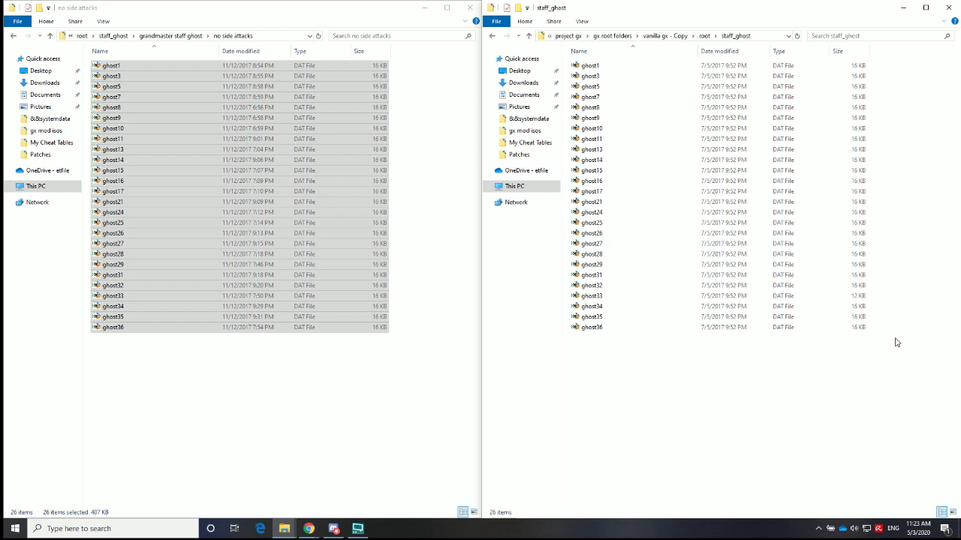
pyautogui.hotkey('ctrl', 'v')
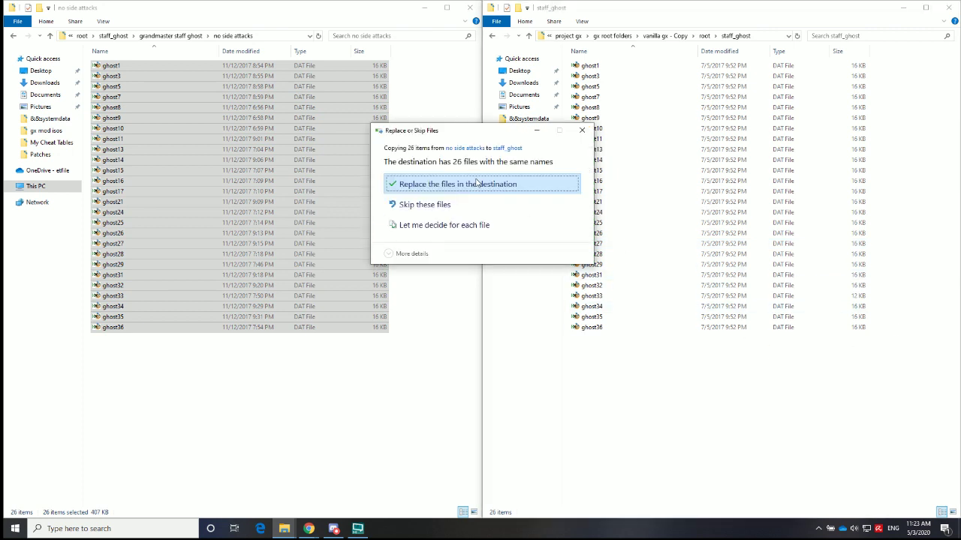
pyautogui.click(473, 186)
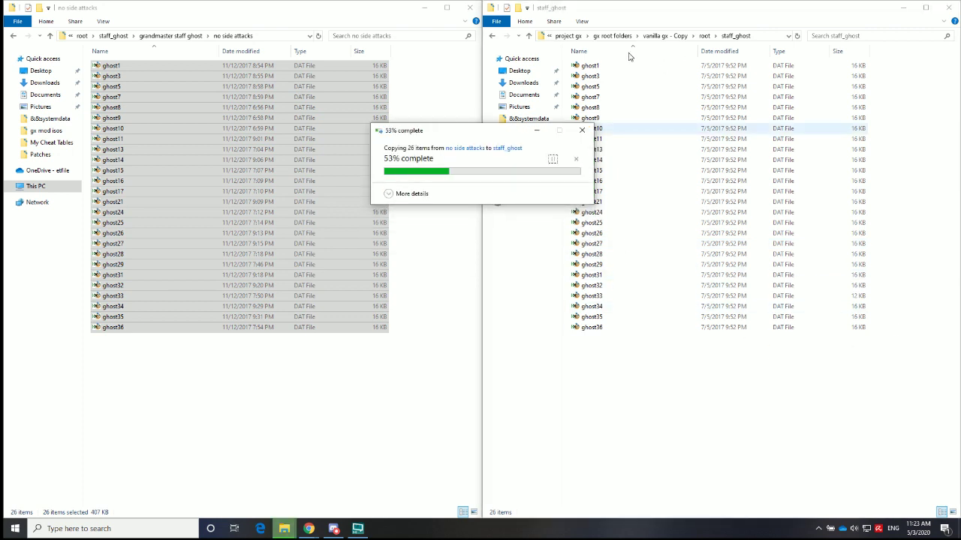
# - Look inside the normal staff ghost folder, then return to the mod root and vanilla gx - Copy
pyautogui.click(114, 36)
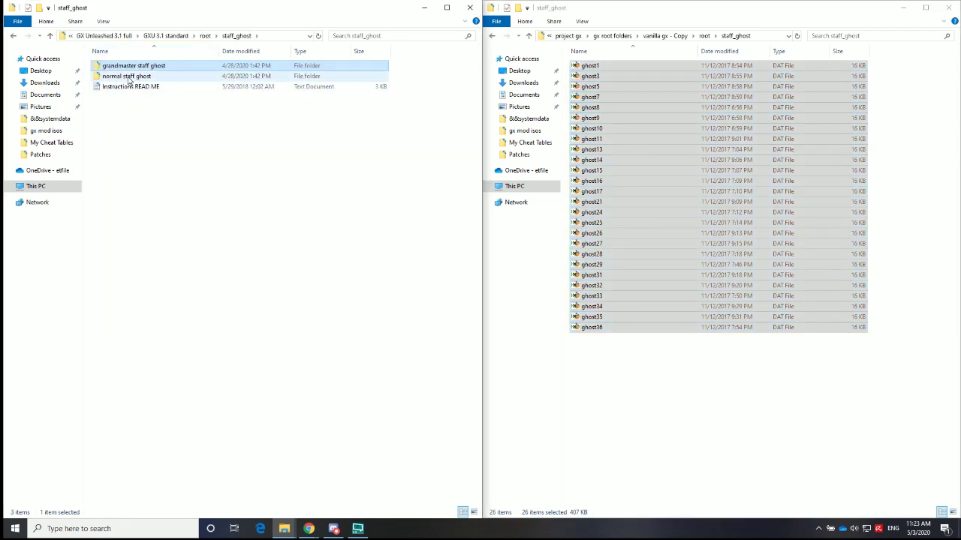
pyautogui.doubleClick(128, 78)
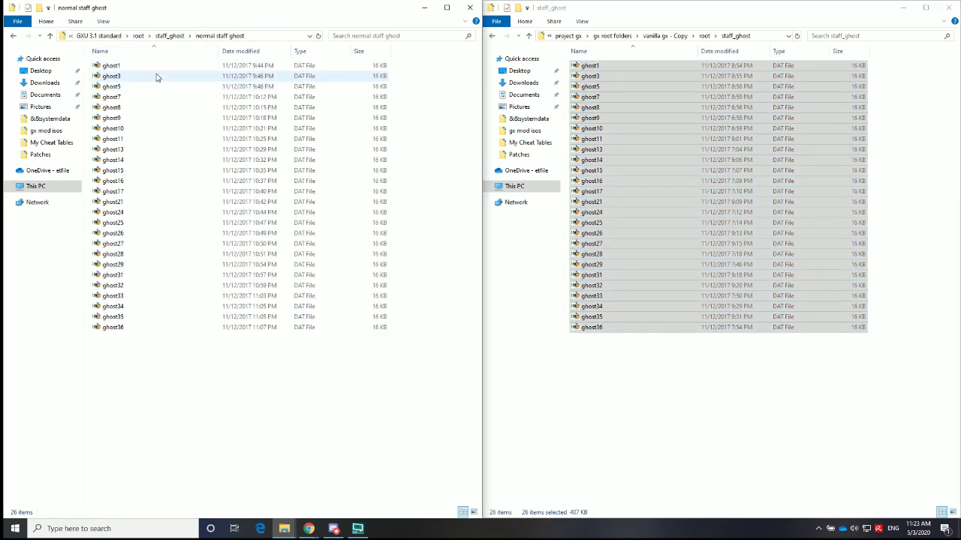
pyautogui.click(138, 36)
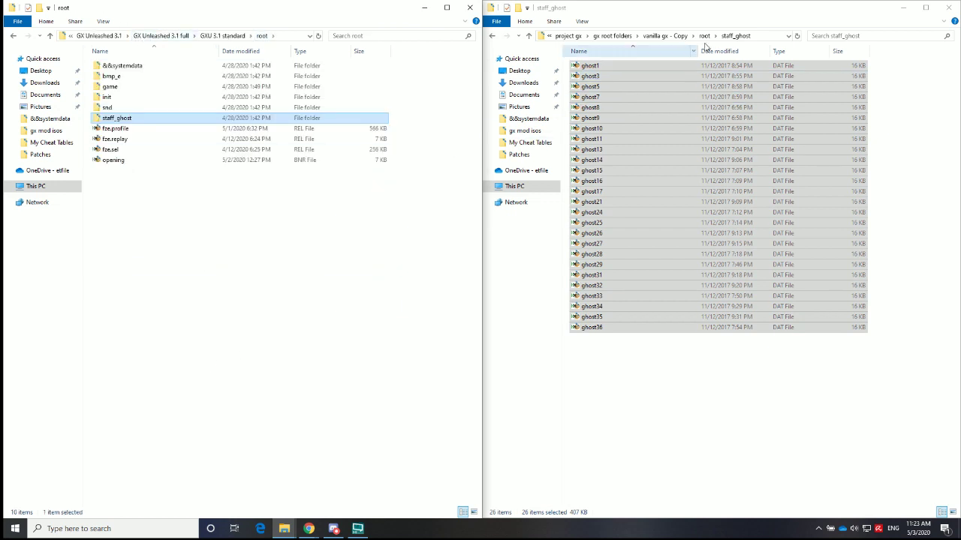
pyautogui.click(671, 36)
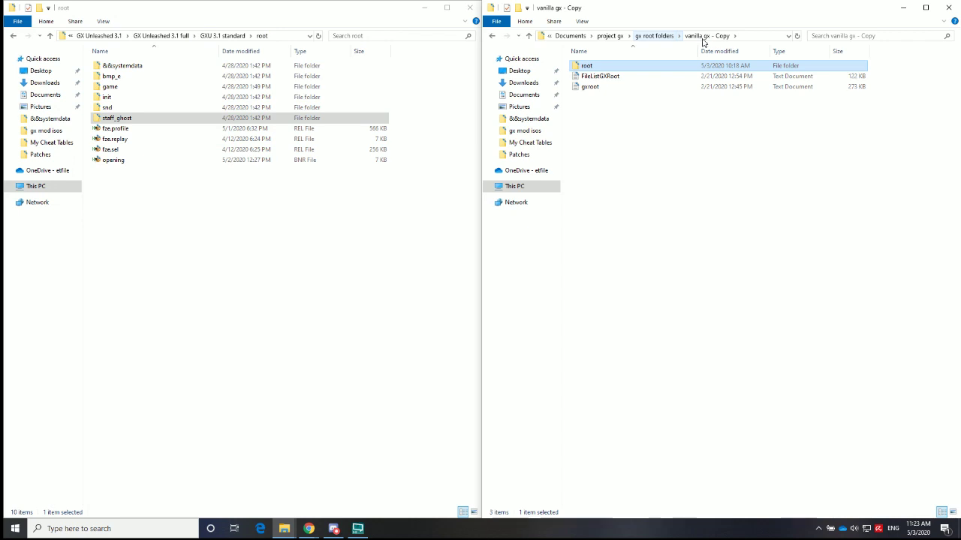
# - Overwrite vanilla root's fze.profile, fze.replay, fze.sel and opening with the mod's, then show the desktop
pyautogui.click(698, 38)
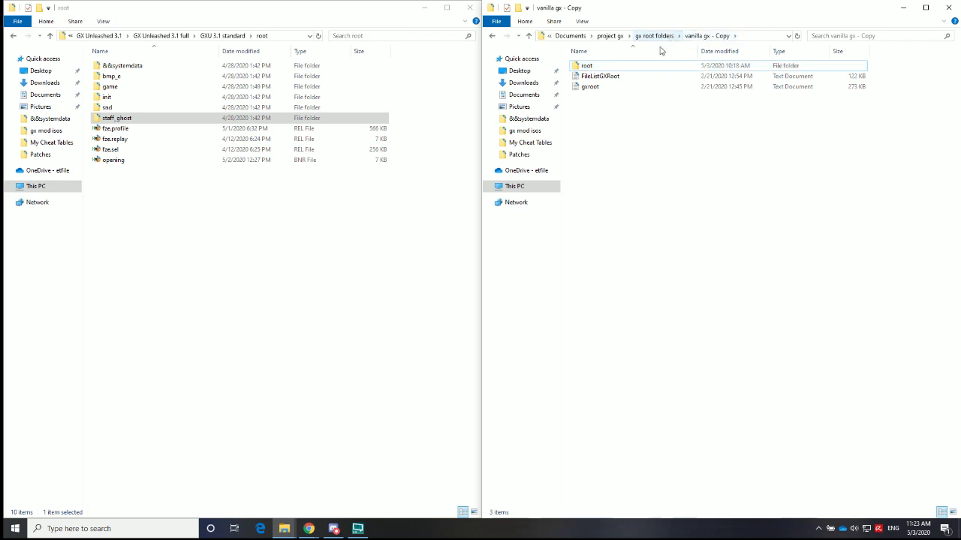
pyautogui.doubleClick(623, 66)
pyautogui.moveTo(153, 198); pyautogui.dragTo(109, 128)
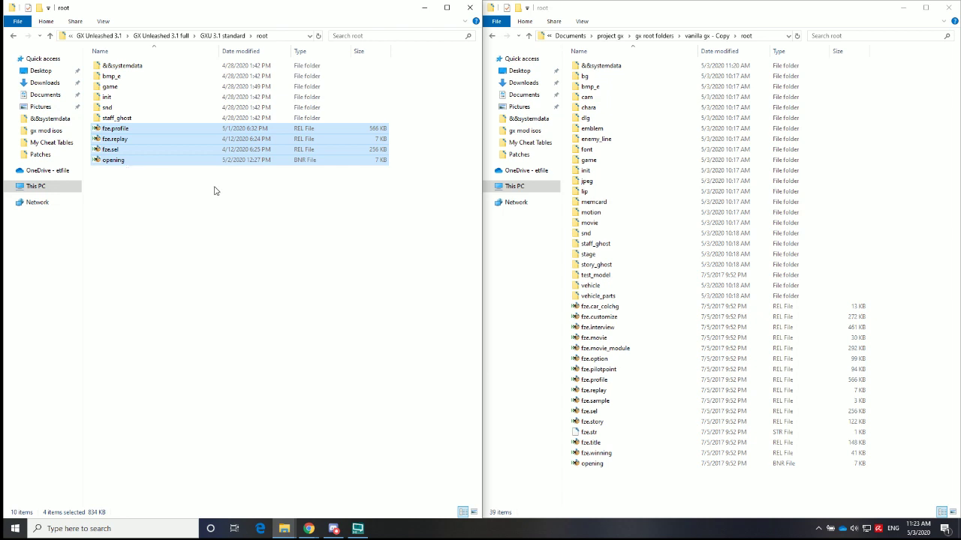
pyautogui.click(916, 385)
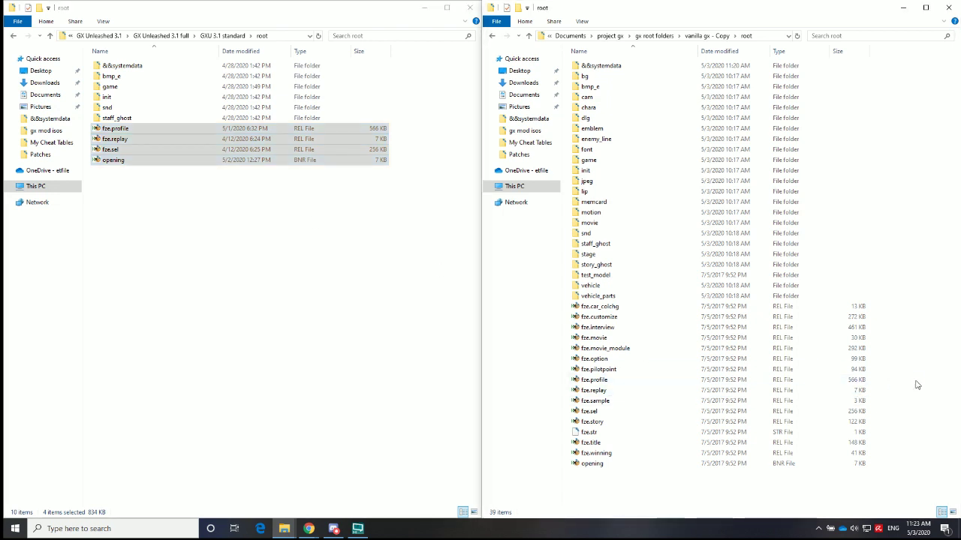
pyautogui.hotkey('ctrl', 'v')
pyautogui.click(411, 186)
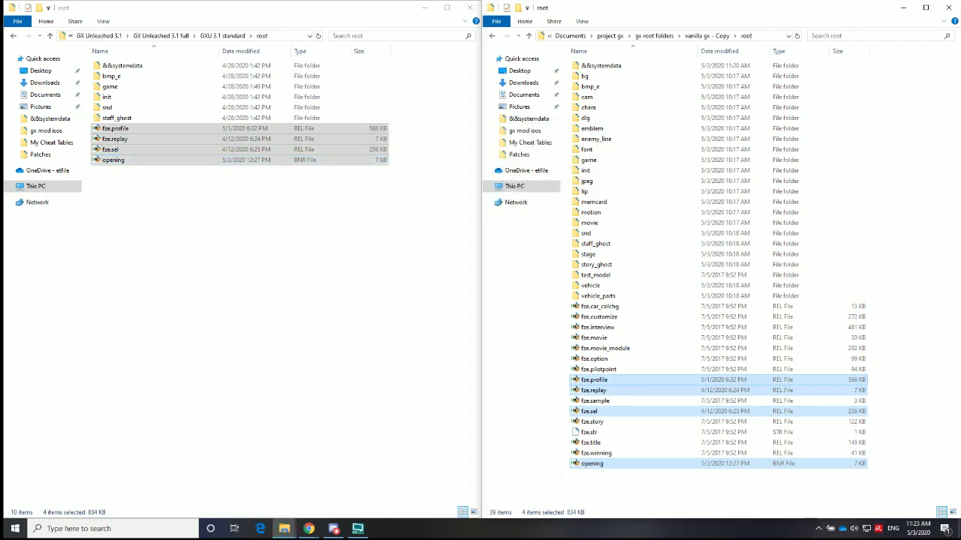
pyautogui.press('super+d')
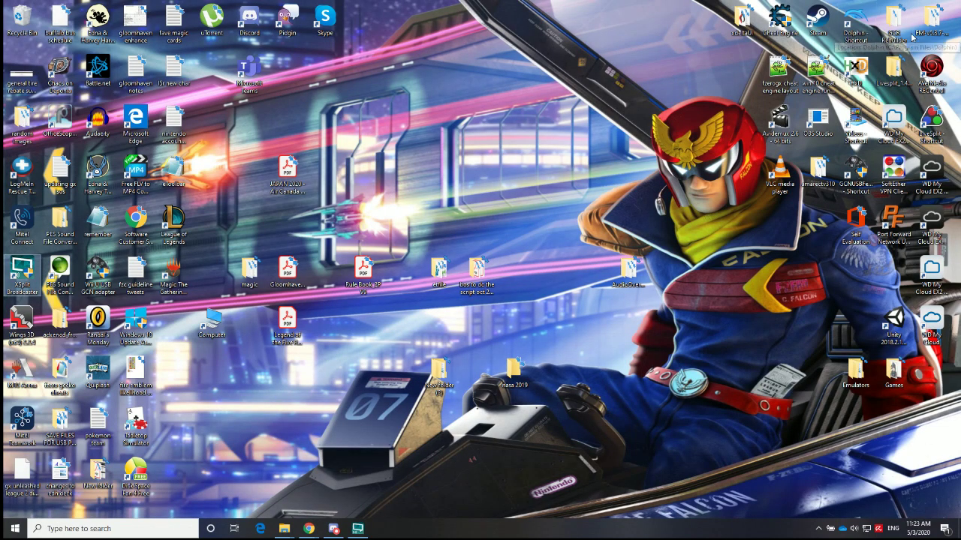
# - Launch GCRebuilder and begin choosing a game root folder to load from the home folder
pyautogui.hotkey('alt', 'Tab')
pyautogui.hotkey('alt', 'Tab')
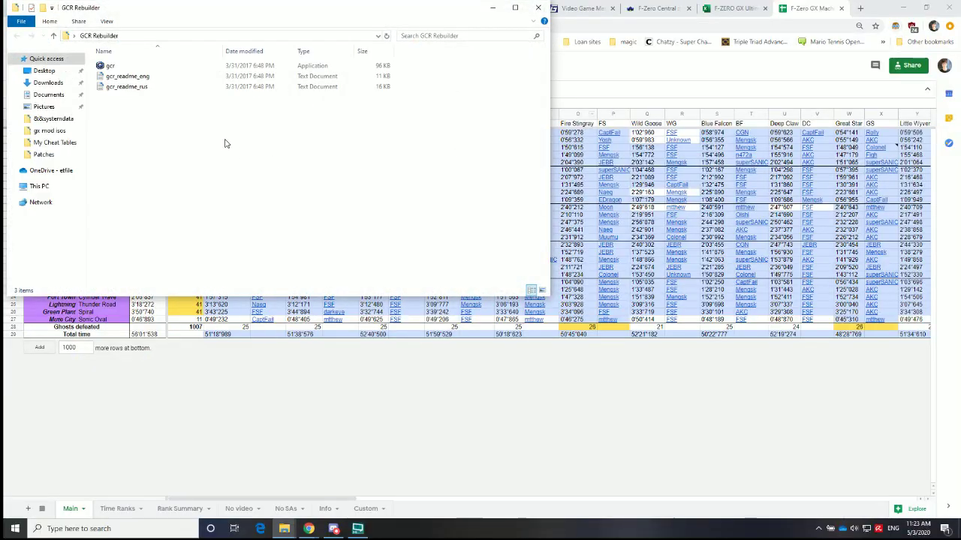
pyautogui.doubleClick(120, 67)
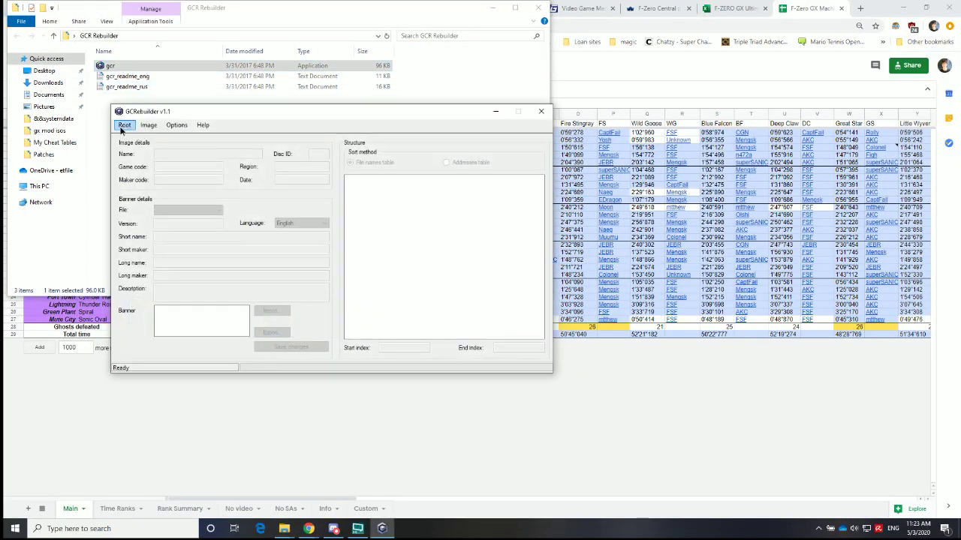
pyautogui.click(123, 127)
pyautogui.click(124, 136)
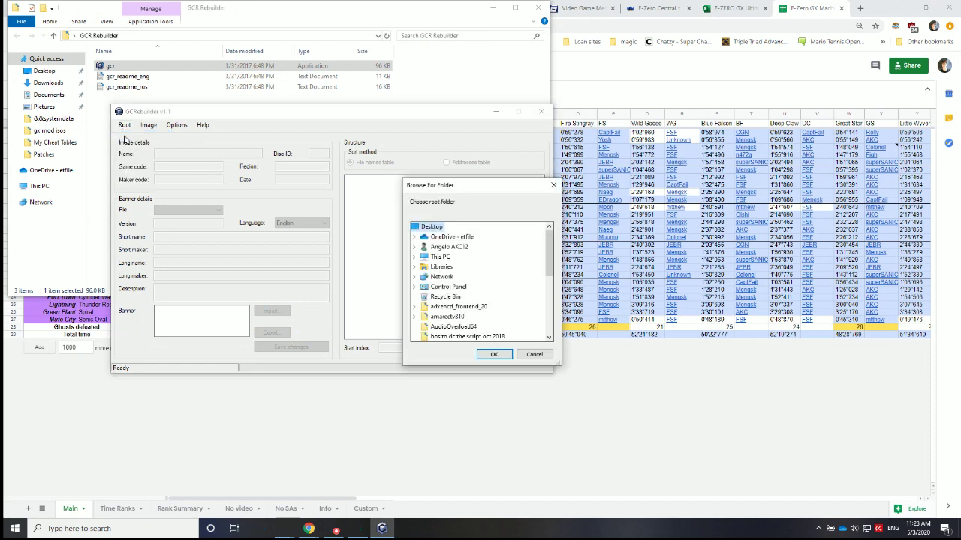
pyautogui.doubleClick(449, 246)
pyautogui.scroll(-3, 466, 284)
pyautogui.scroll(-4, 465, 286)
pyautogui.scroll(5, 461, 287)
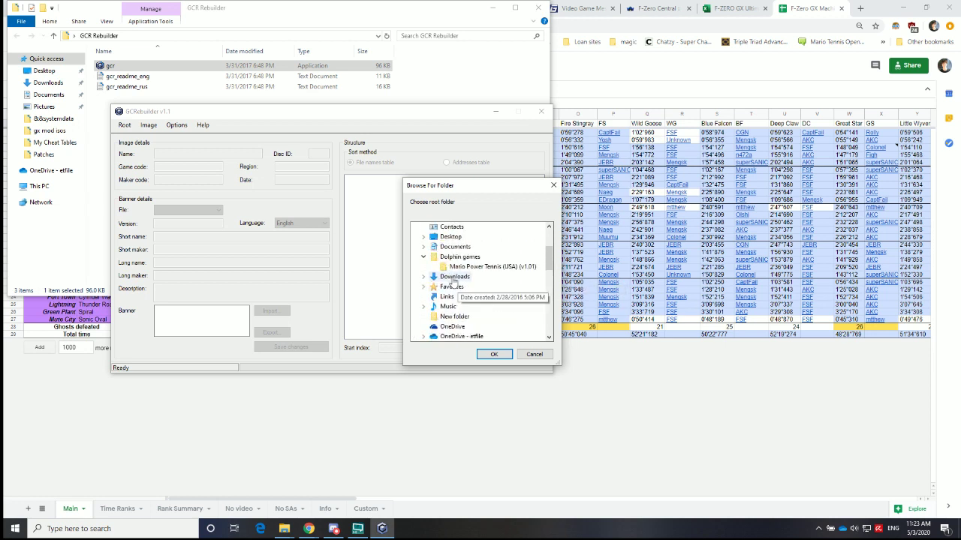
# - Load the merged root folder from Documents > project gx > gx root folders
pyautogui.click(423, 337)
pyautogui.scroll(3, 435, 300)
pyautogui.scroll(-5, 439, 293)
pyautogui.scroll(3, 443, 288)
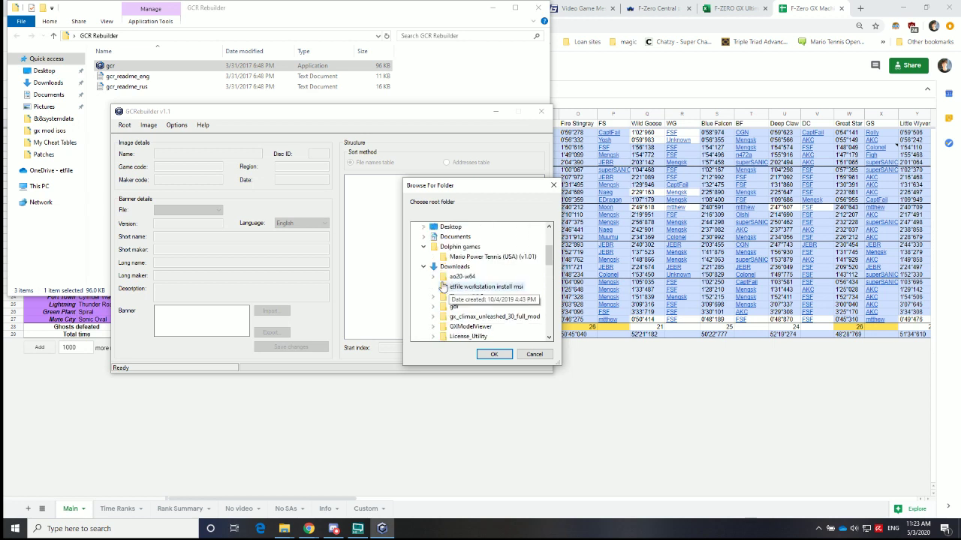
pyautogui.click(423, 266)
pyautogui.scroll(-3, 447, 289)
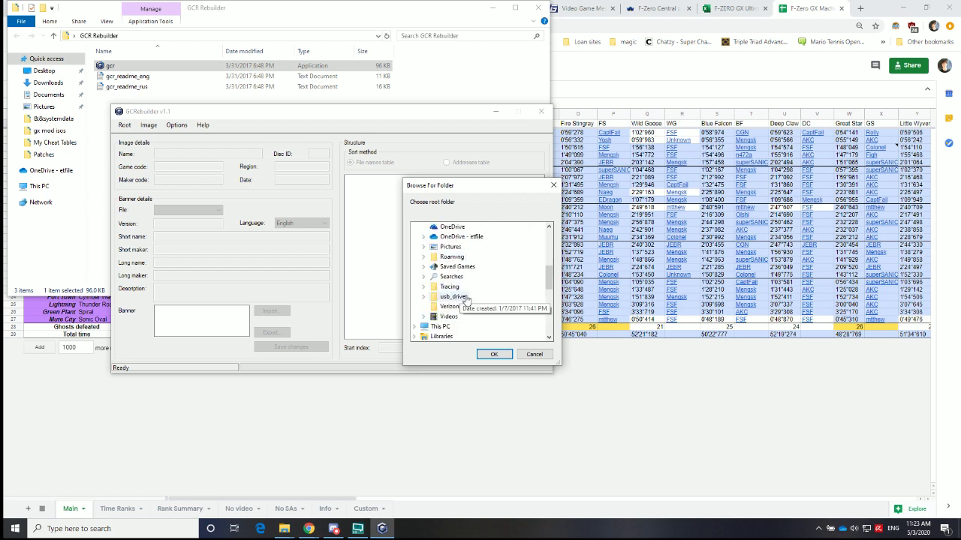
pyautogui.scroll(2, 466, 298)
pyautogui.click(423, 243)
pyautogui.scroll(-8, 466, 274)
pyautogui.click(434, 287)
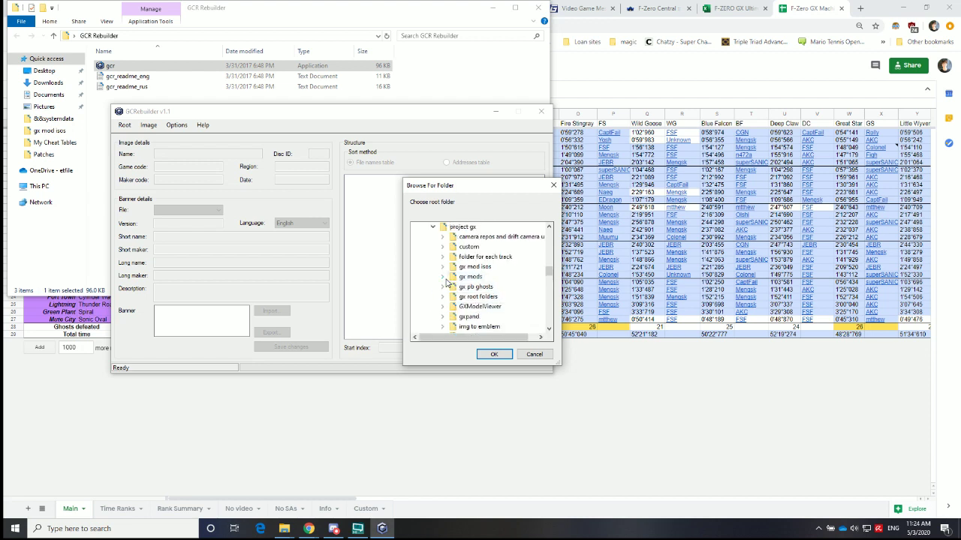
pyautogui.click(445, 303)
pyautogui.scroll(-2, 445, 304)
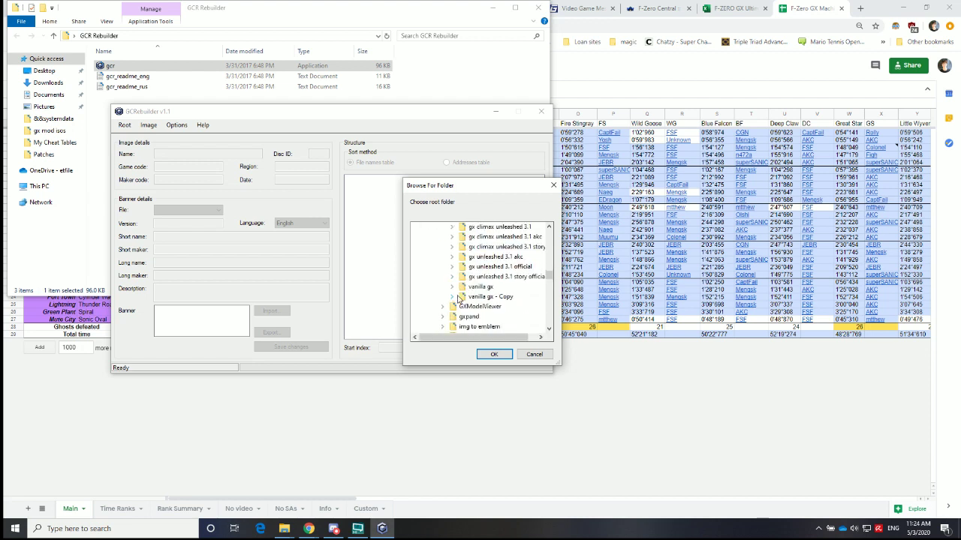
pyautogui.click(455, 302)
pyautogui.click(482, 227)
pyautogui.click(496, 355)
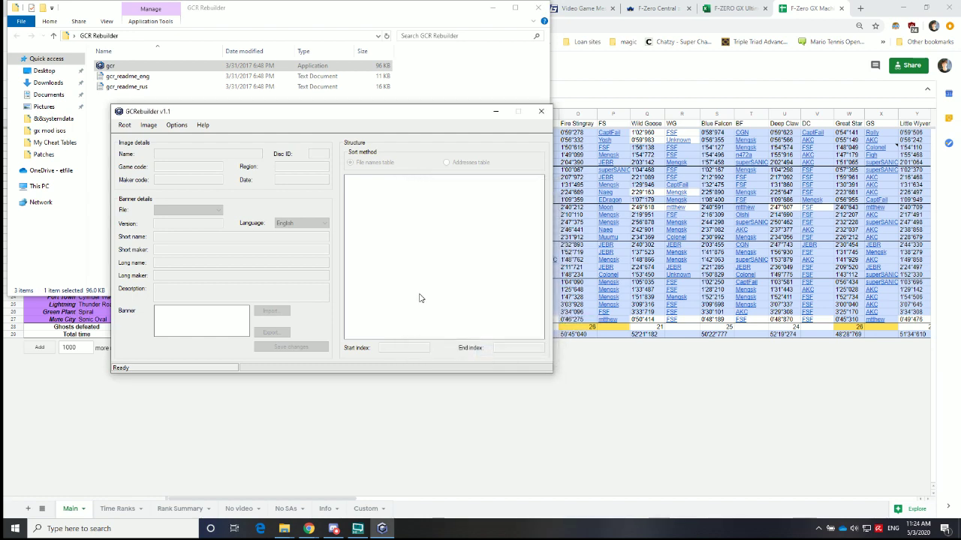
# - Save the output image as f-zero gx vanilla.iso in gx mod isos, replacing the existing file
pyautogui.click(125, 126)
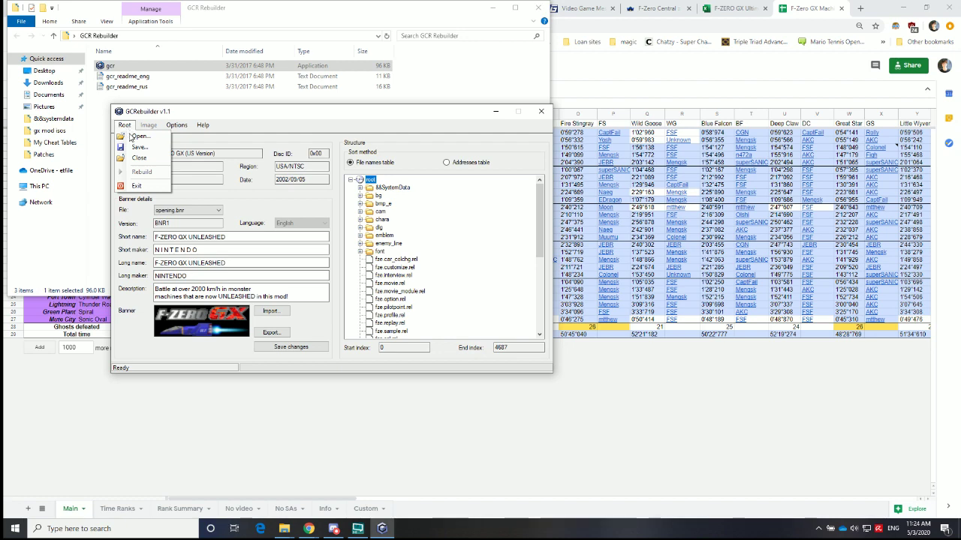
pyautogui.click(129, 146)
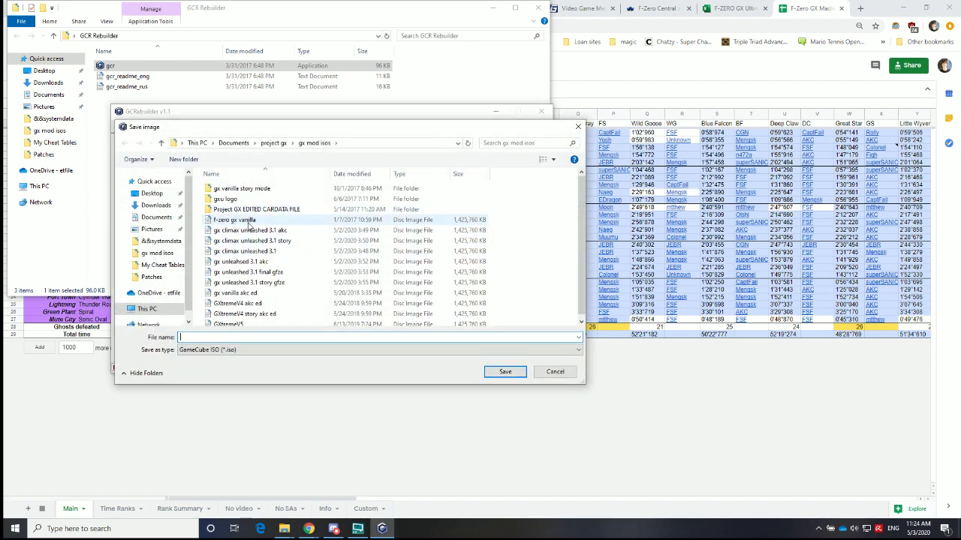
pyautogui.click(248, 221)
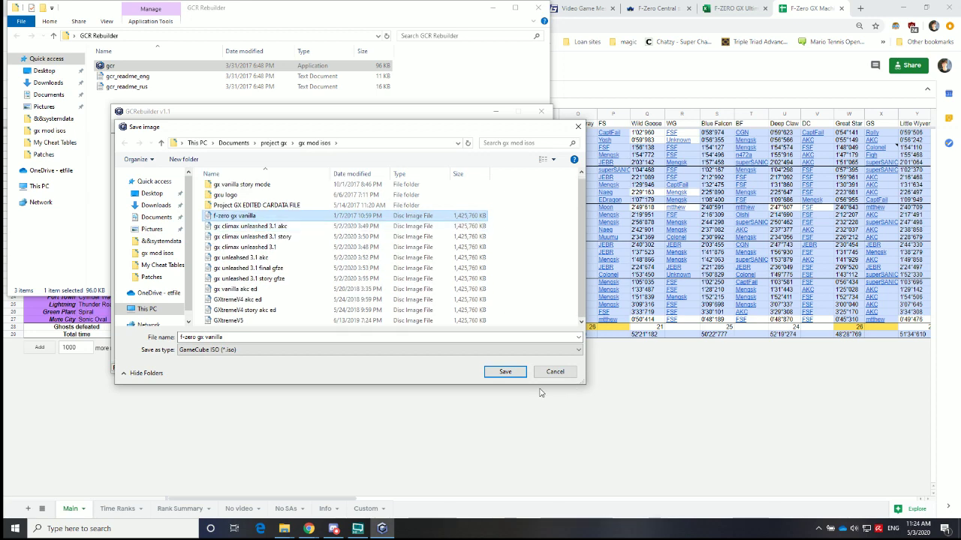
pyautogui.moveTo(248, 338); pyautogui.dragTo(205, 344)
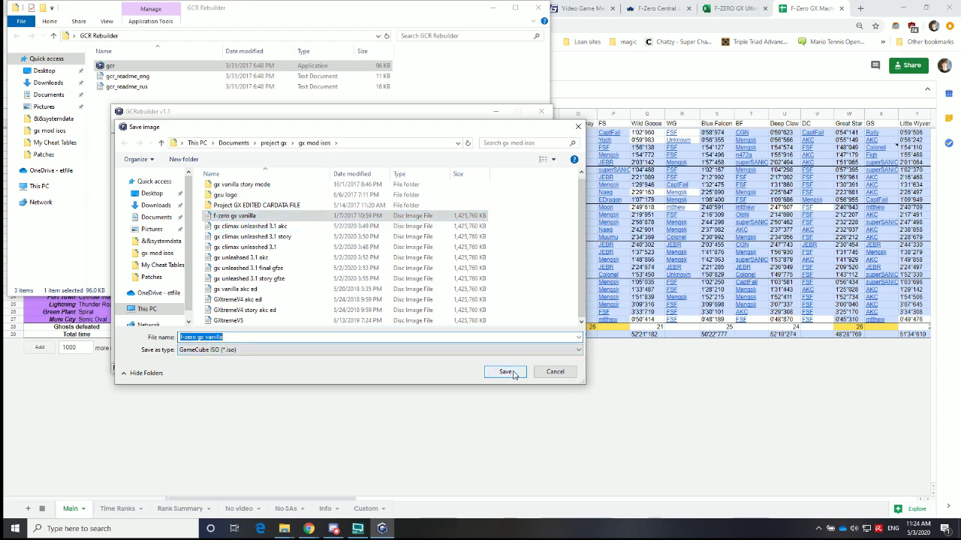
pyautogui.click(507, 373)
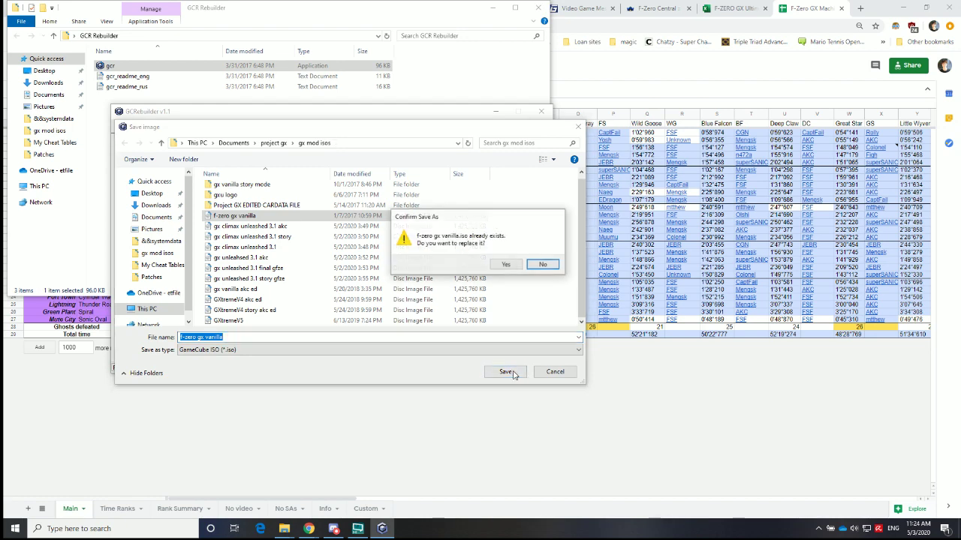
pyautogui.click(503, 268)
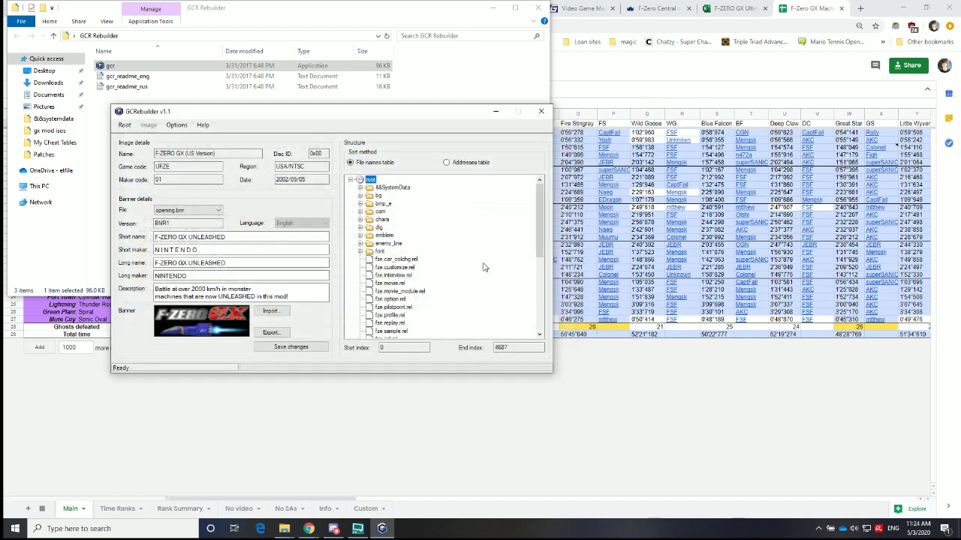
pyautogui.click(126, 125)
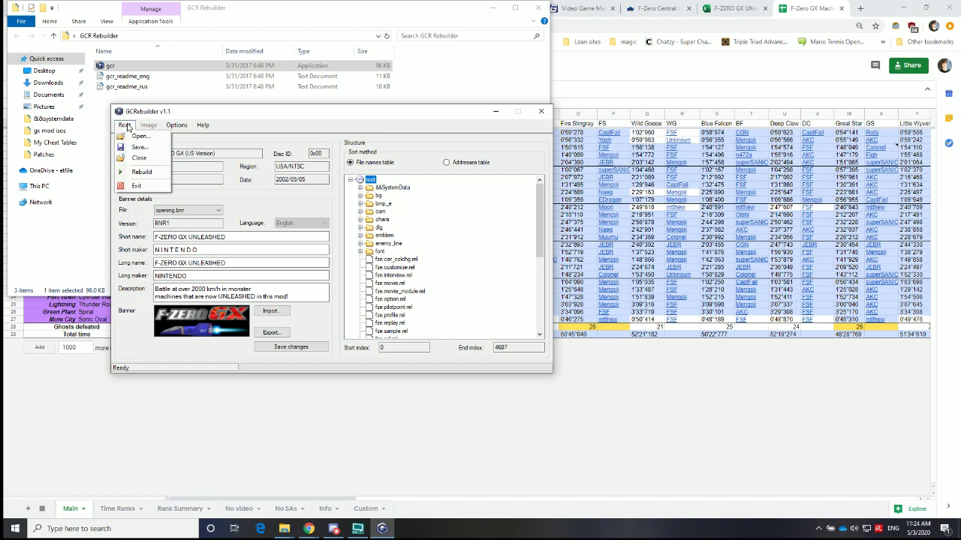
# - Rebuild the F-ZERO GX Unleashed ISO, dismiss the success message, and show the desktop
pyautogui.click(139, 172)
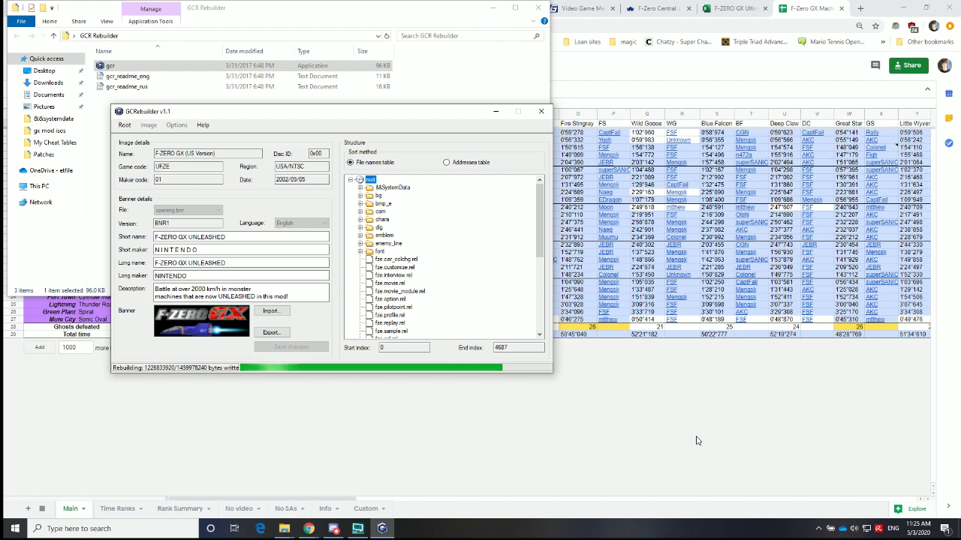
pyautogui.click(166, 166)
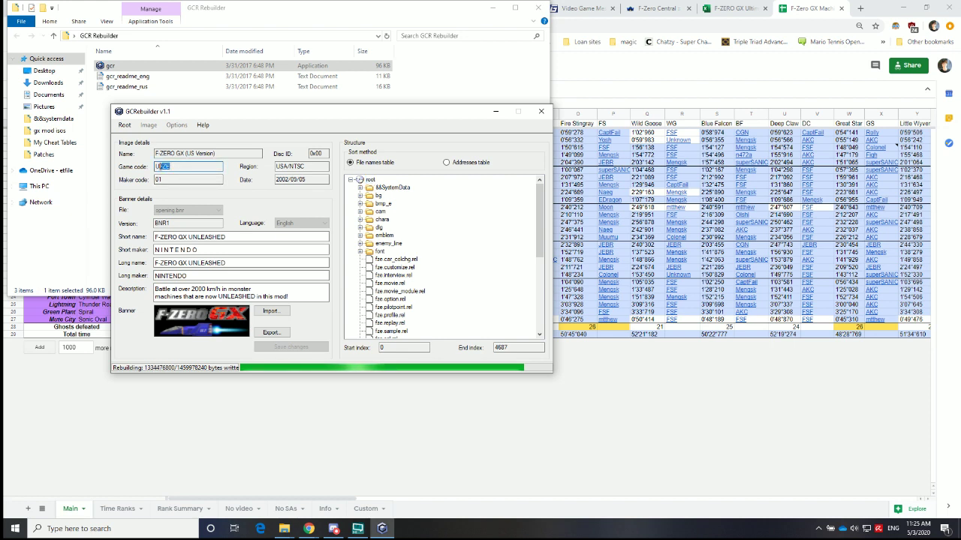
pyautogui.doubleClick(166, 166)
pyautogui.click(169, 167)
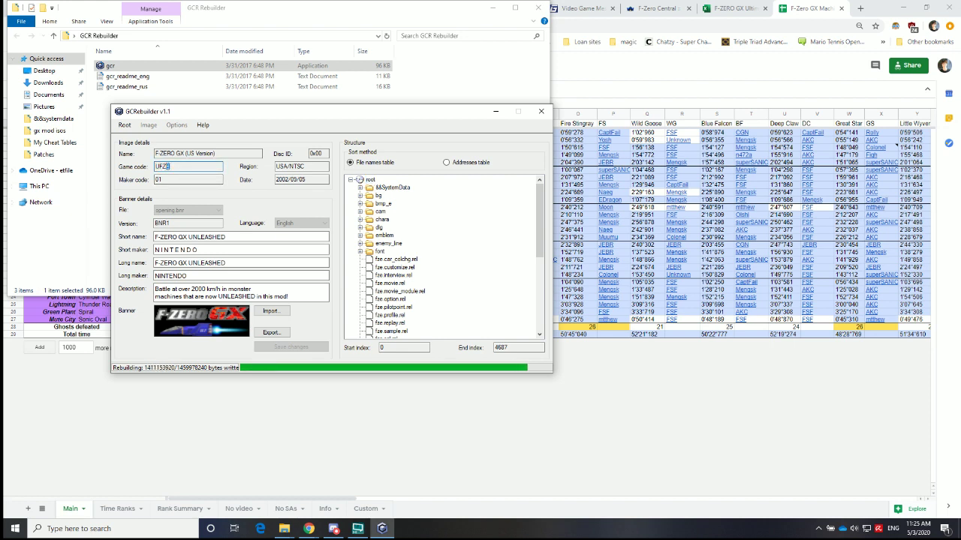
pyautogui.doubleClick(170, 167)
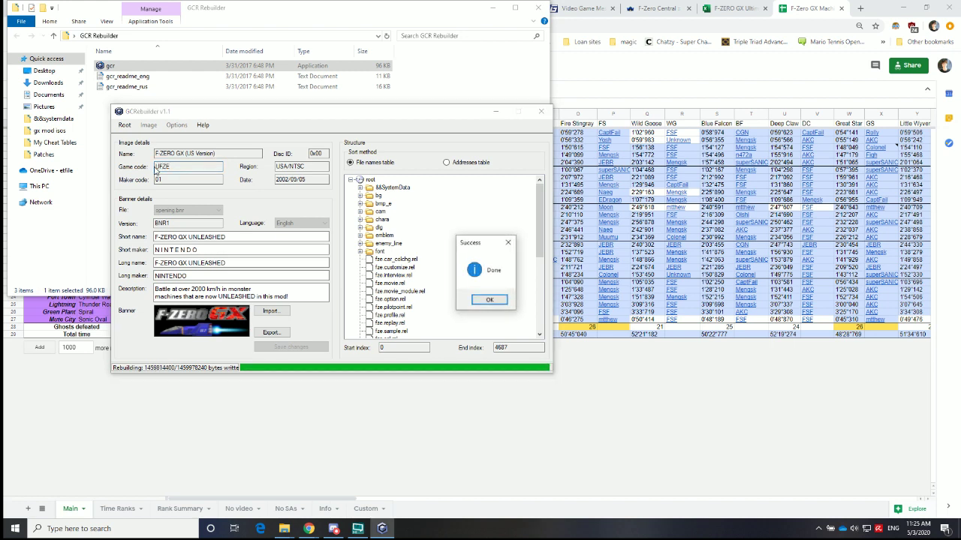
pyautogui.click(486, 302)
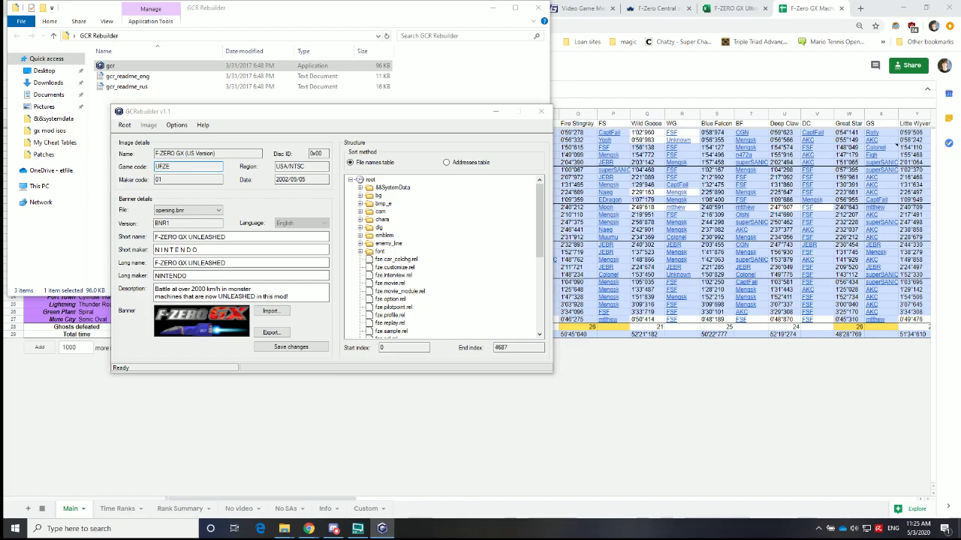
pyautogui.press('super+d')
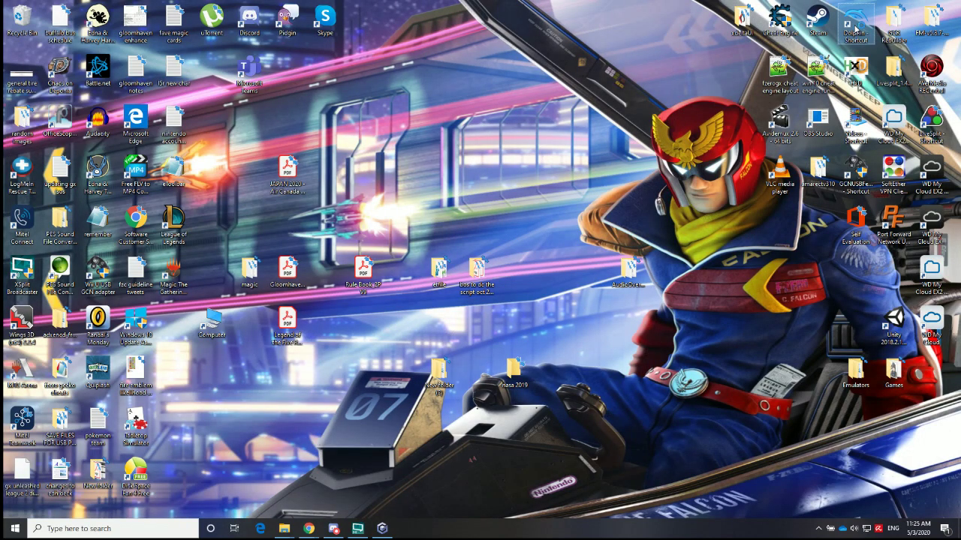
# - Launch Dolphin and check the second F-ZERO GX UNLEASHED entry's properties, the akc version
pyautogui.doubleClick(856, 24)
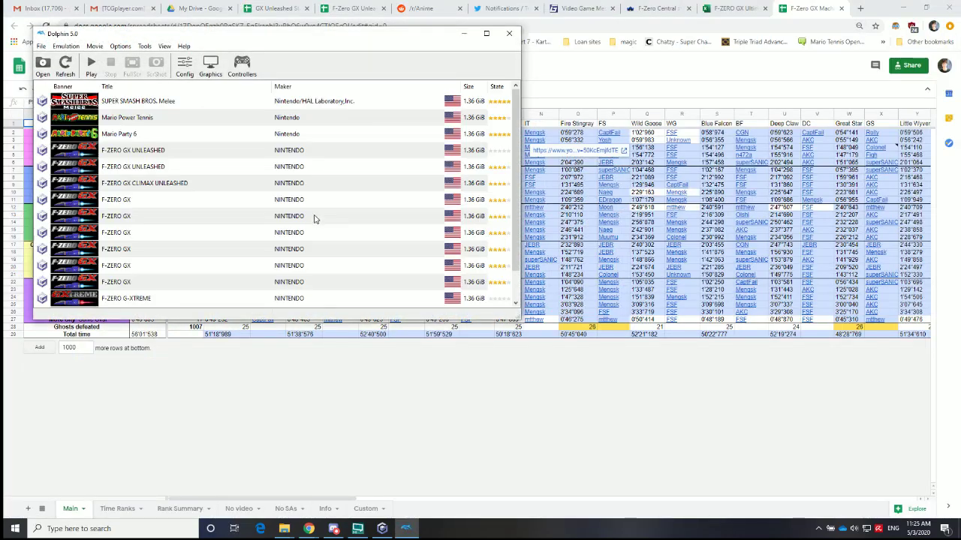
pyautogui.scroll(-1, 157, 190)
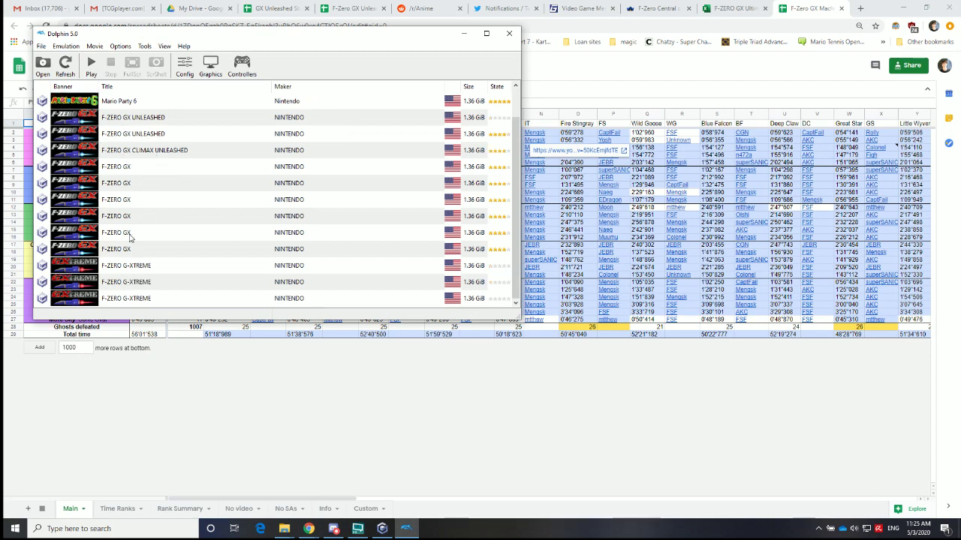
pyautogui.scroll(1, 131, 168)
pyautogui.rightClick(130, 168)
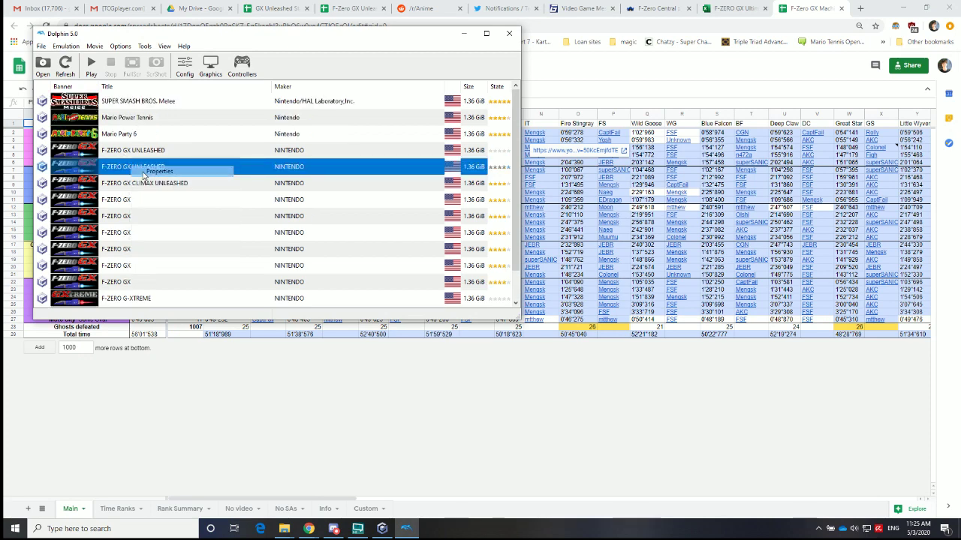
pyautogui.click(162, 173)
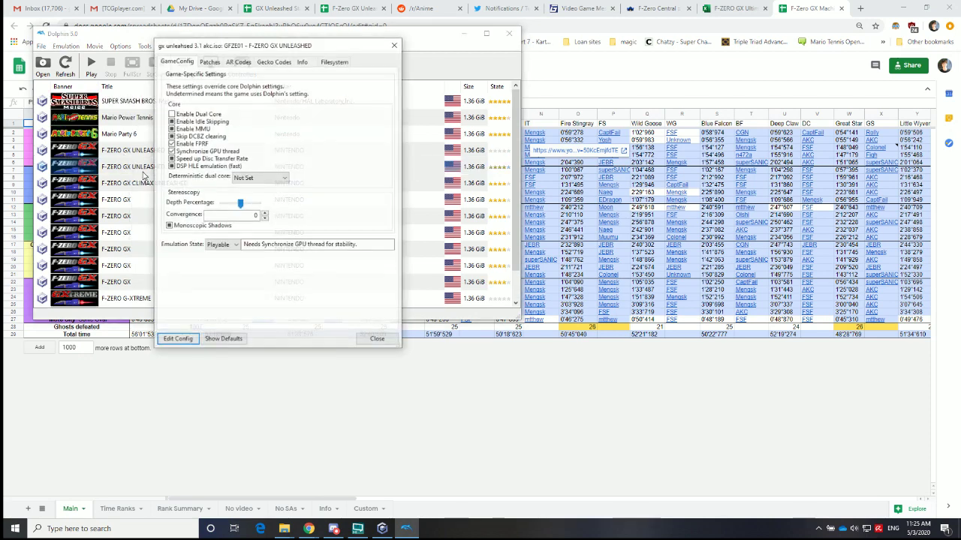
pyautogui.click(395, 45)
# - Confirm the first F-ZERO GX UNLEASHED entry is the rebuilt vanilla ISO and start it
pyautogui.rightClick(150, 153)
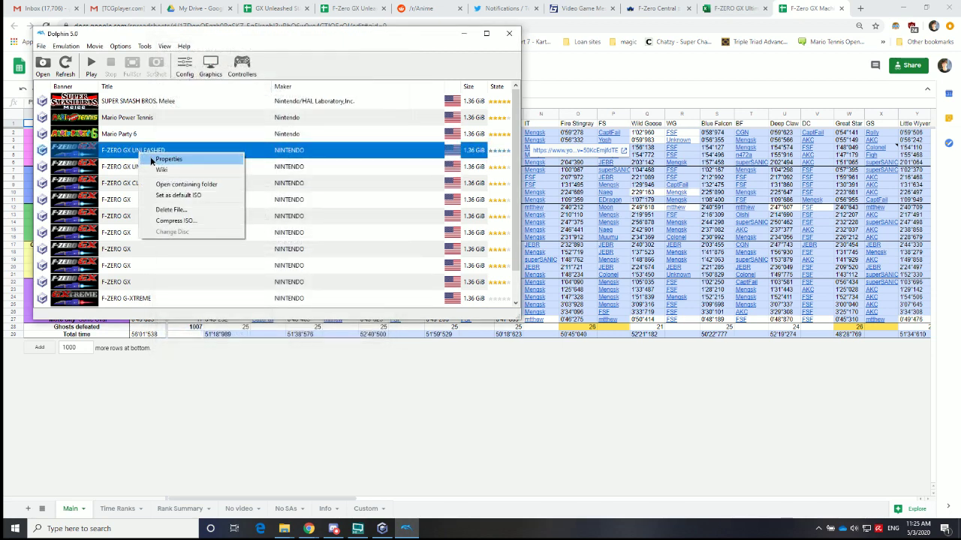
pyautogui.click(152, 159)
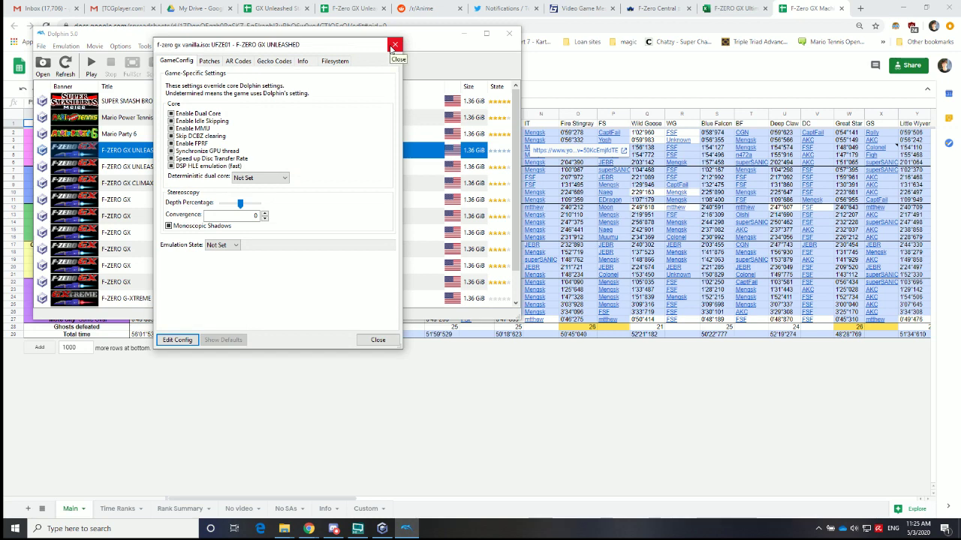
pyautogui.click(392, 47)
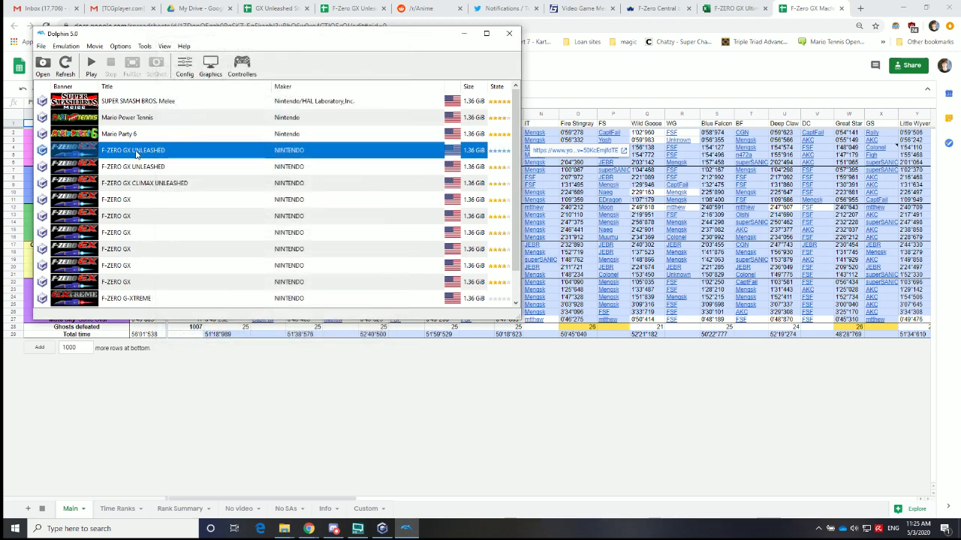
pyautogui.doubleClick(136, 154)
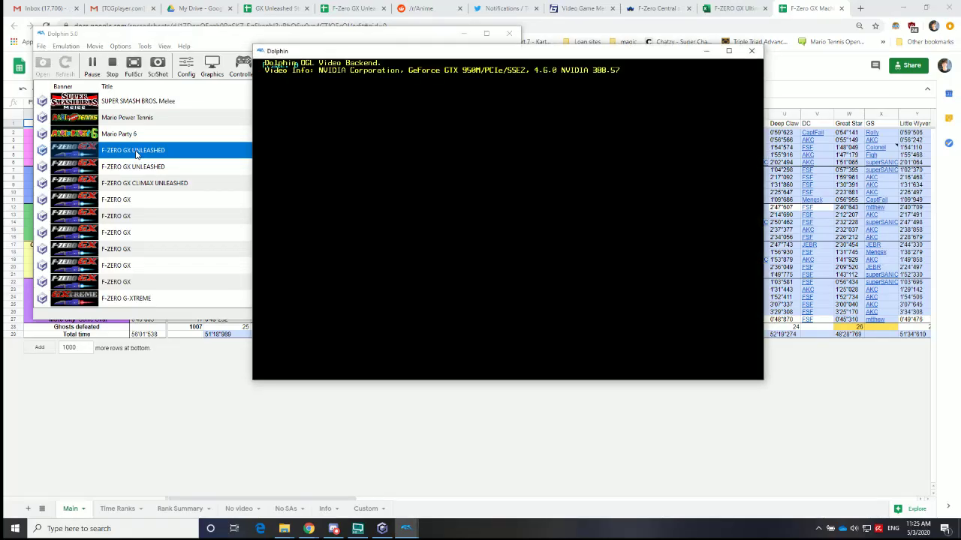